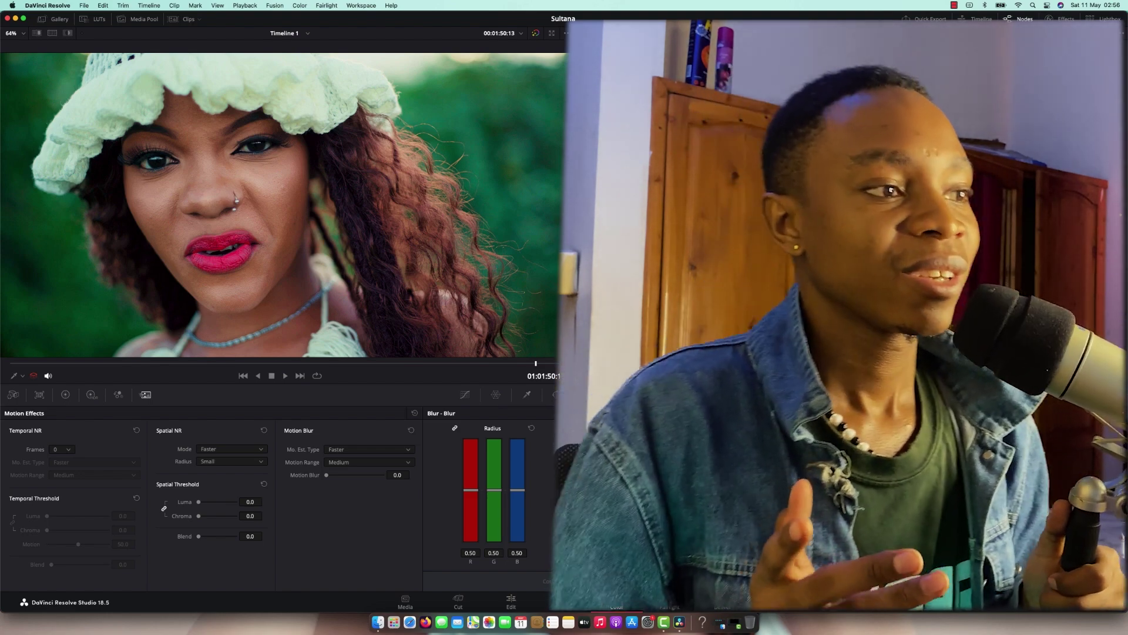
Step: Show the clip thumbnails, view clips 80 and 89, and select the ungraded clip 86
{"action": "left_click", "coordinate": [173, 22]}
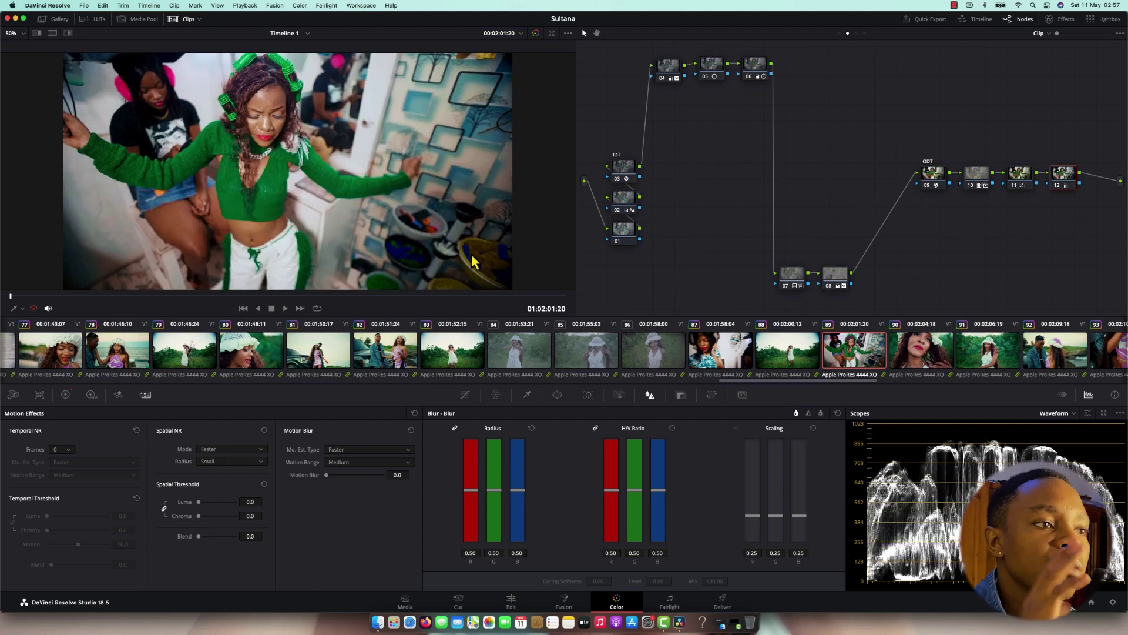
{"action": "left_click", "coordinate": [238, 358]}
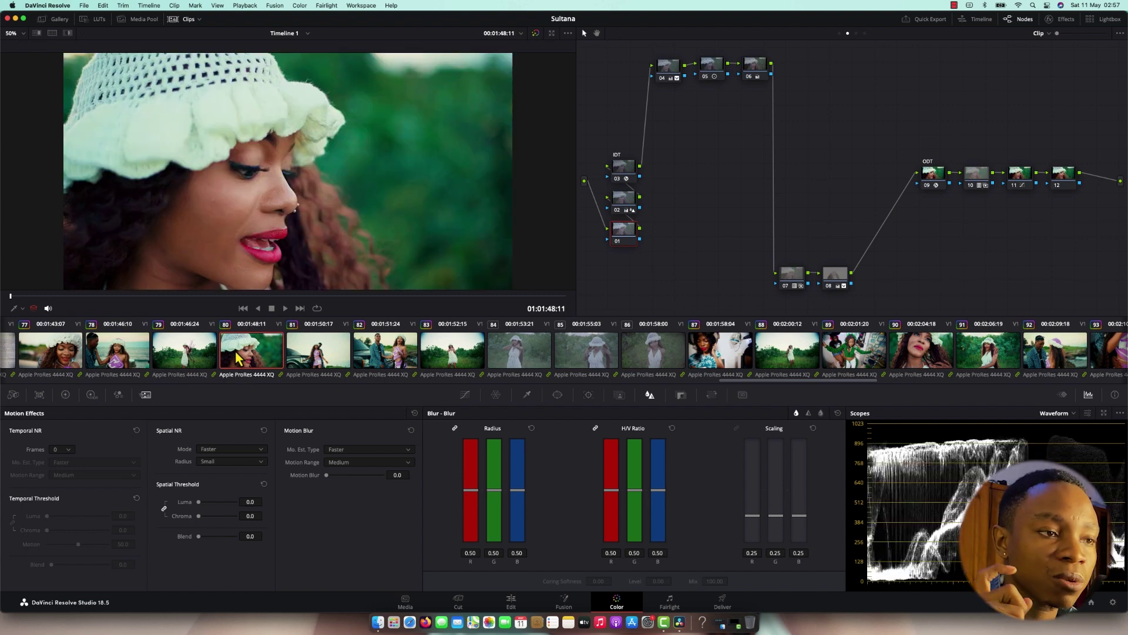
{"action": "left_click", "coordinate": [850, 355]}
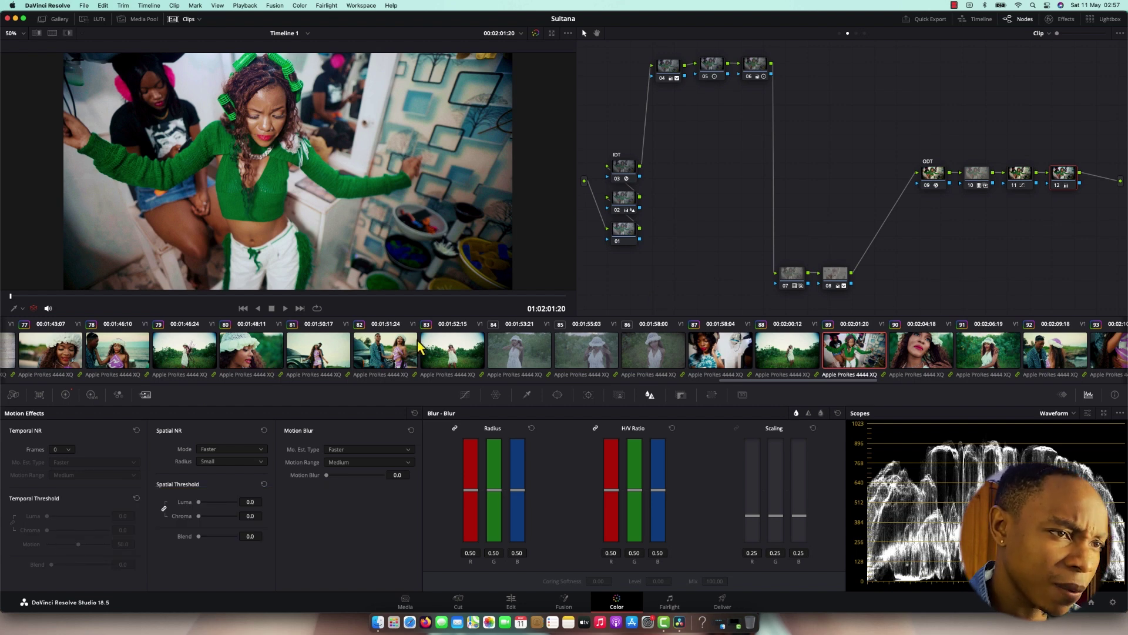
{"action": "left_click", "coordinate": [654, 353]}
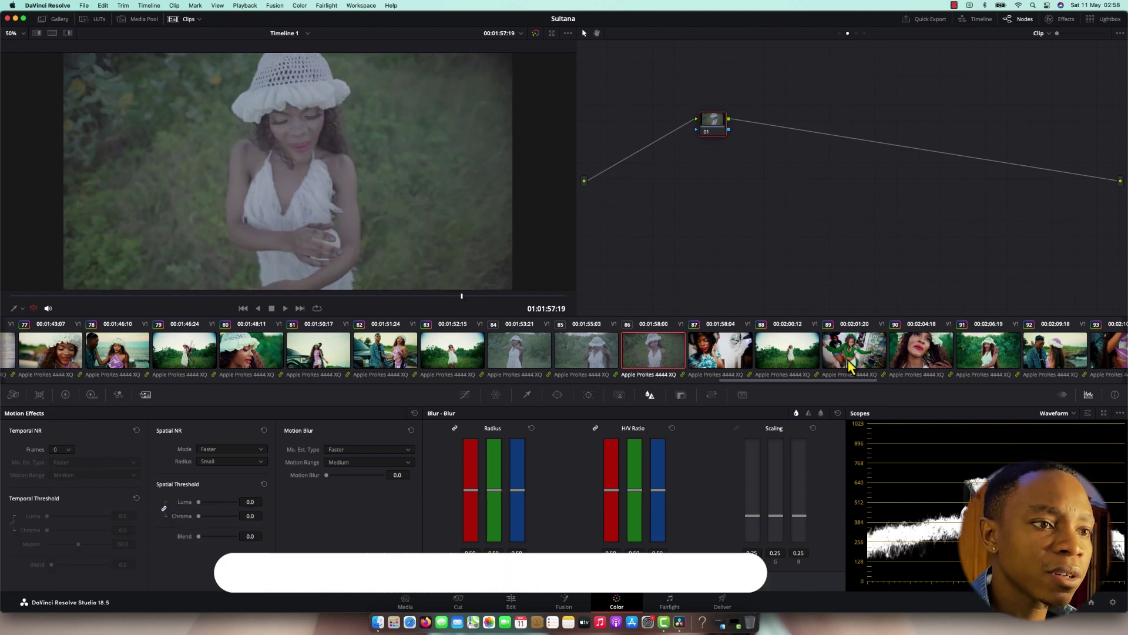
Step: Apply the grade of clip 89 to clip 86, and replace it with the grade of clip 80
{"action": "right_click", "coordinate": [849, 81]}
{"action": "left_click", "coordinate": [878, 233]}
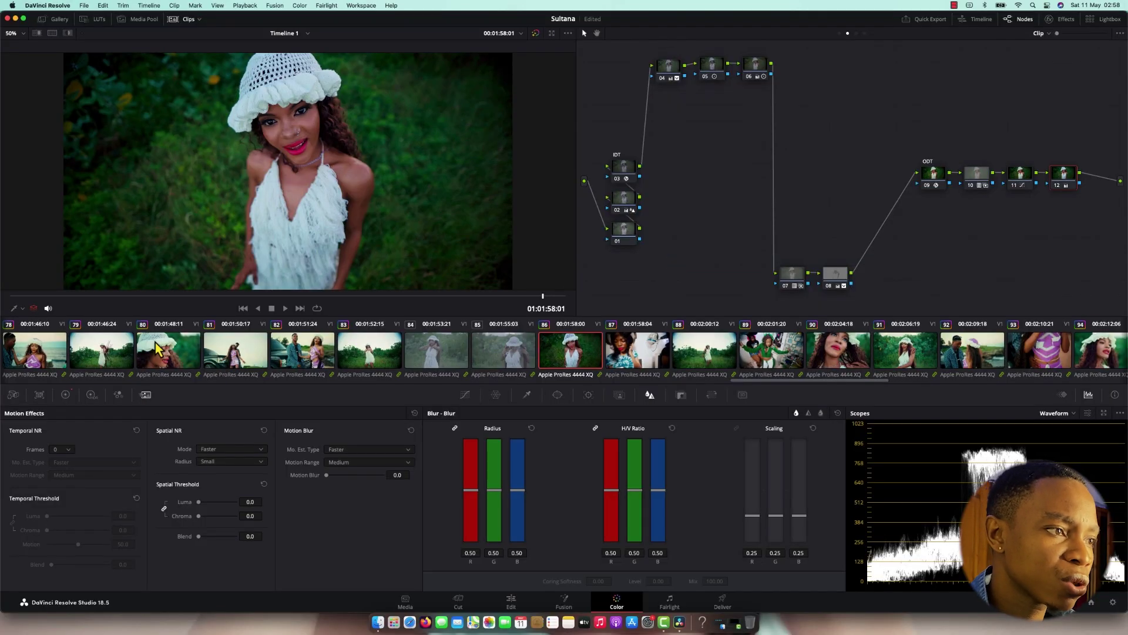
{"action": "right_click", "coordinate": [158, 348]}
{"action": "left_click", "coordinate": [198, 226]}
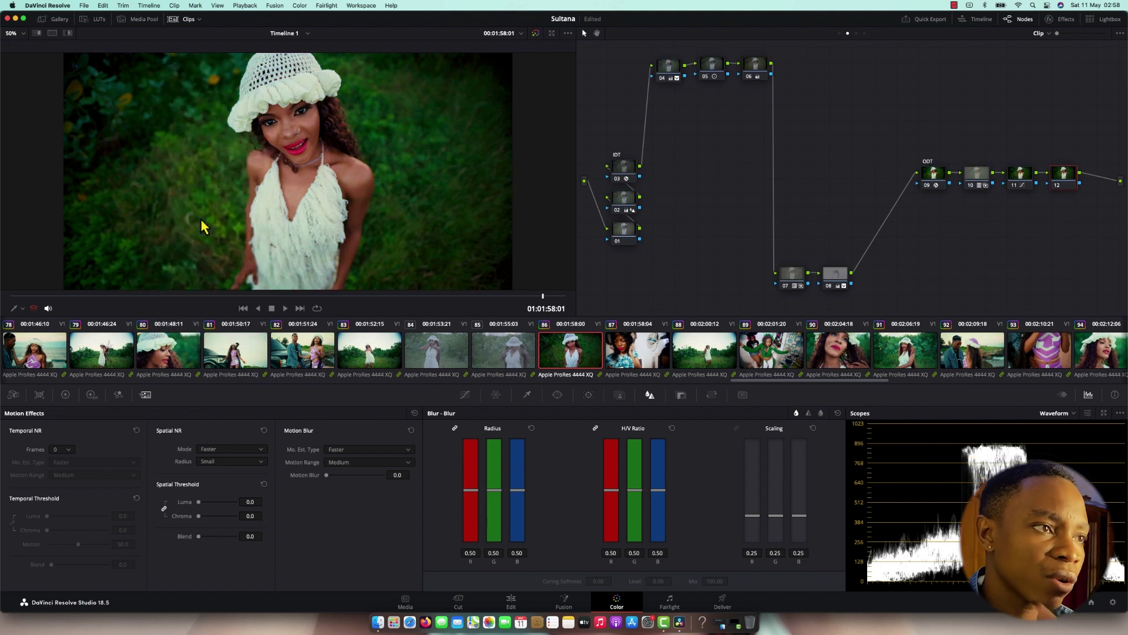
Step: Compare the look of clip 80 with clip 86 by switching between the two clips
{"action": "left_click", "coordinate": [184, 353]}
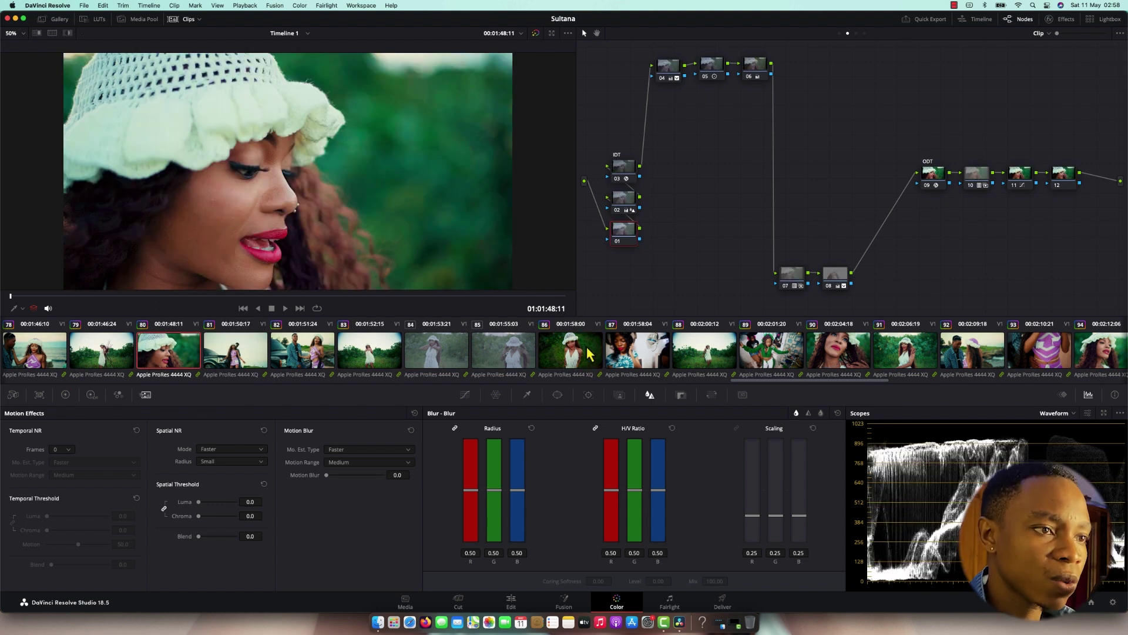
{"action": "left_click", "coordinate": [589, 353]}
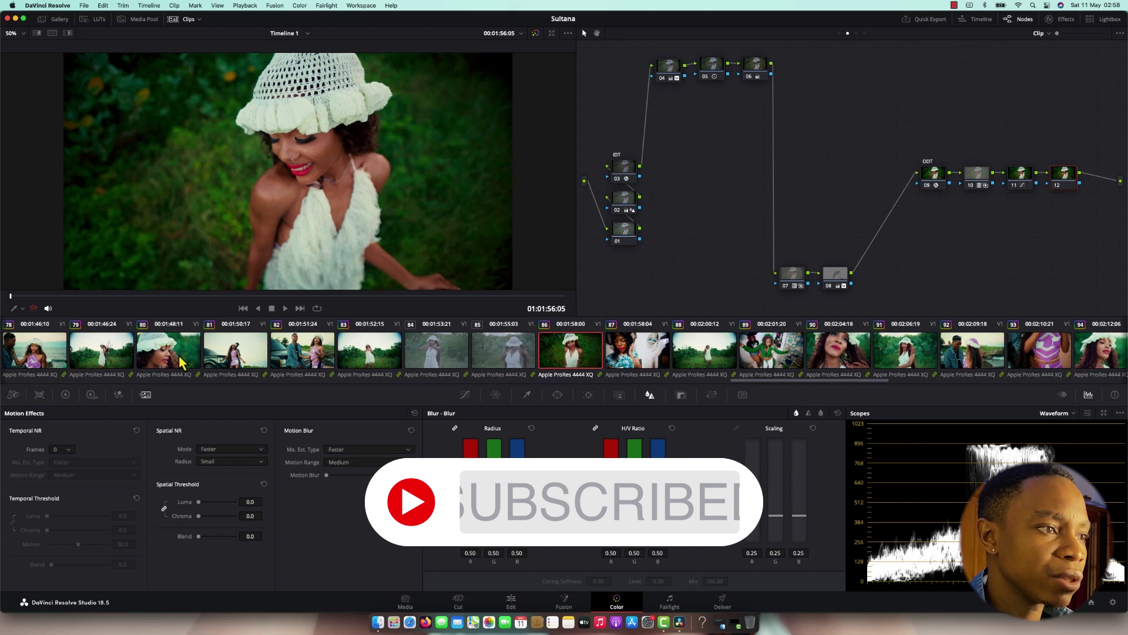
{"action": "left_click", "coordinate": [180, 358]}
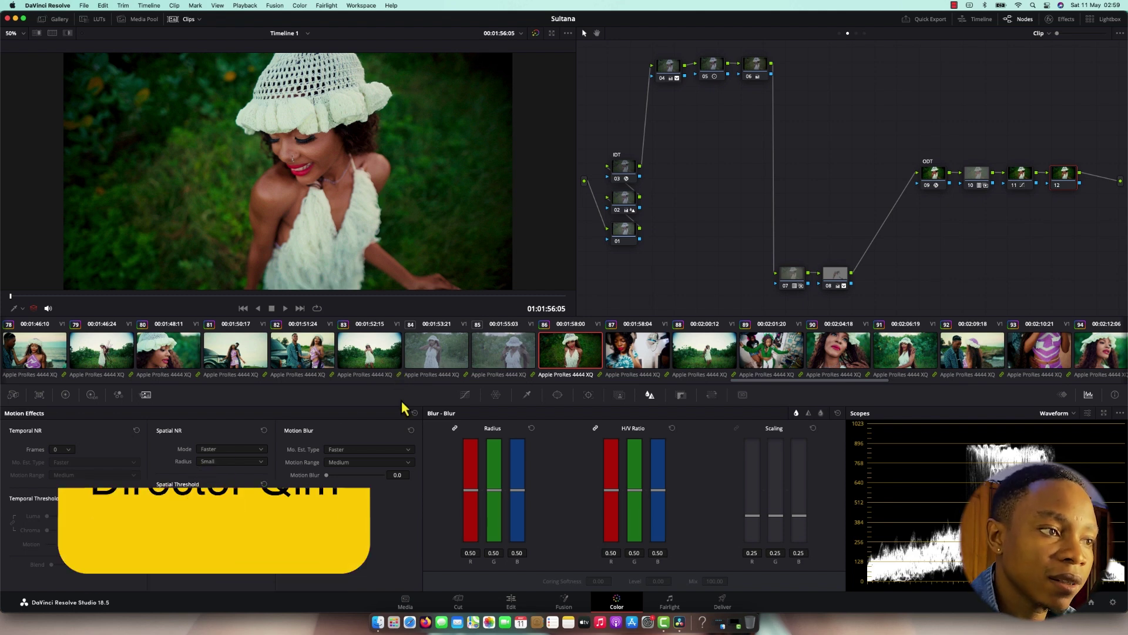
{"action": "left_click", "coordinate": [171, 357]}
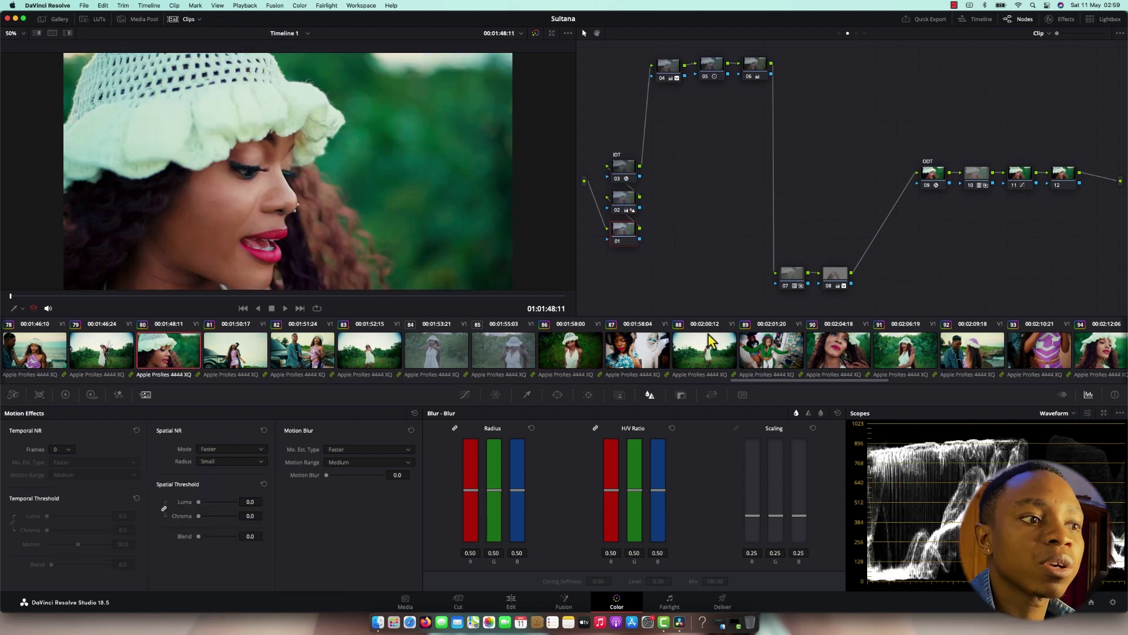
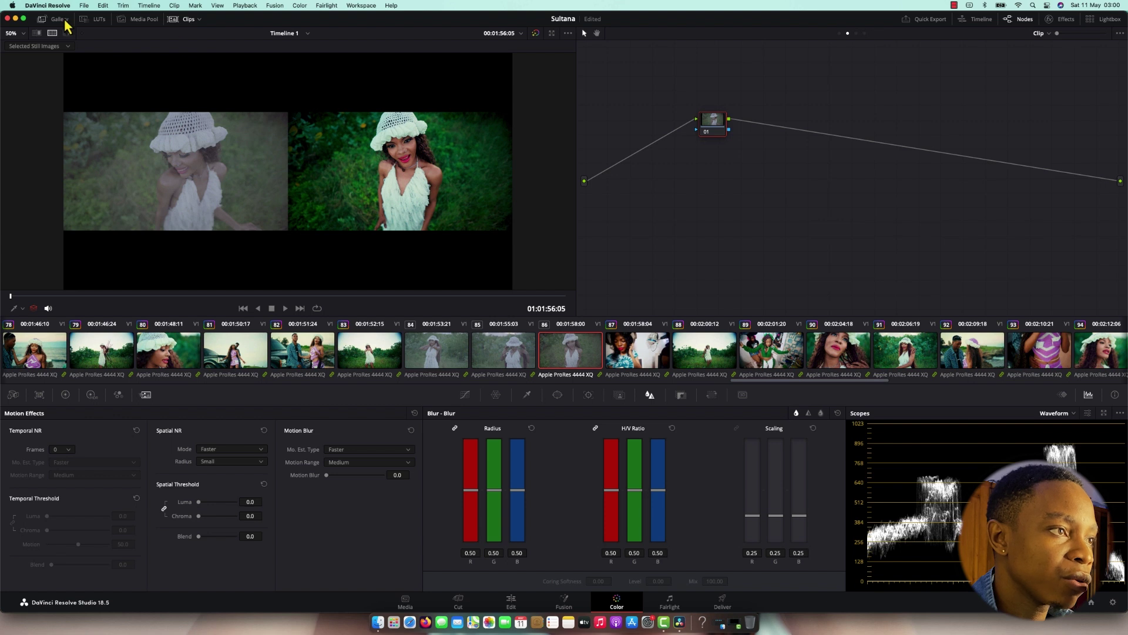
Step: Open the Stills 1 album in the gallery and compare its reference stills side by side with clip 86
{"action": "left_click", "coordinate": [44, 19]}
{"action": "left_click", "coordinate": [46, 48]}
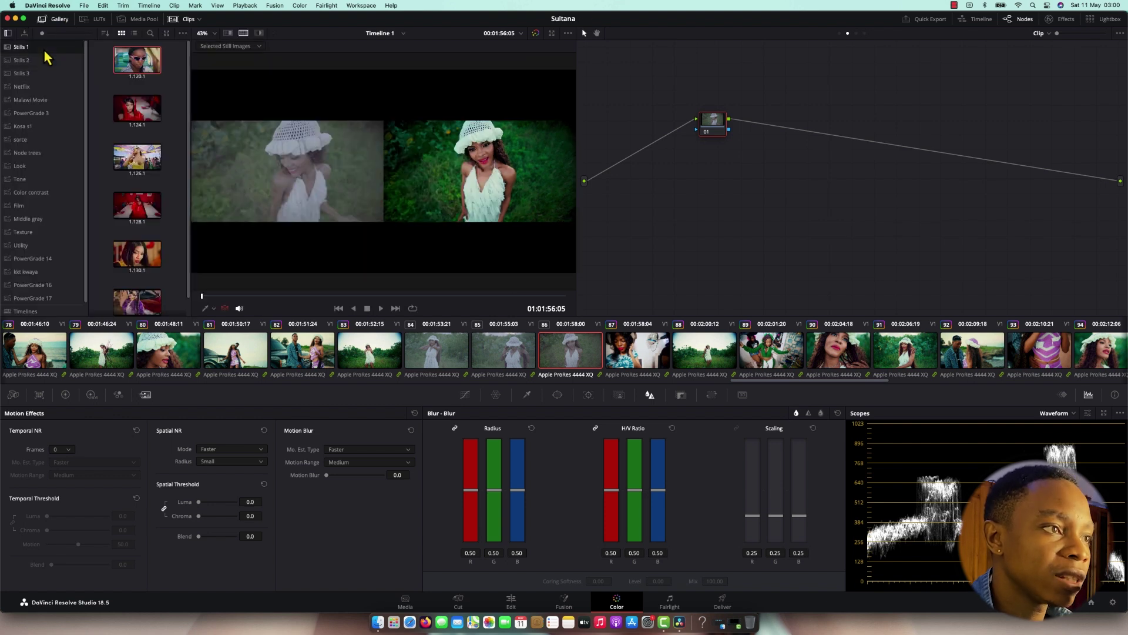
{"action": "left_click", "coordinate": [150, 121]}
{"action": "left_click", "coordinate": [125, 172]}
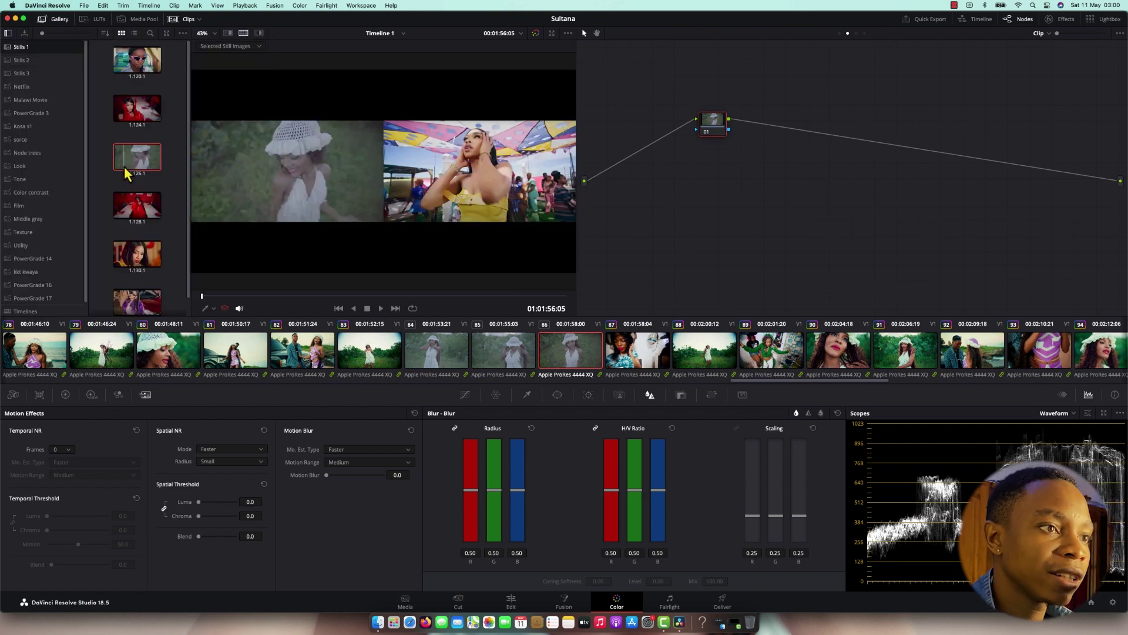
{"action": "left_click", "coordinate": [126, 211]}
{"action": "left_click", "coordinate": [136, 250]}
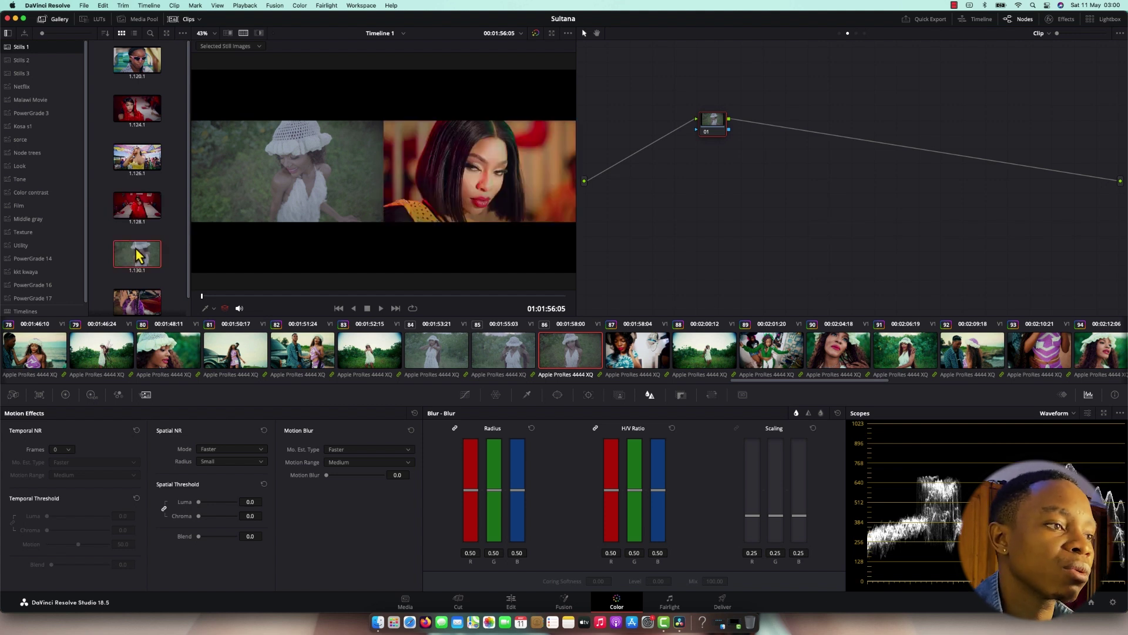
{"action": "left_click", "coordinate": [134, 304]}
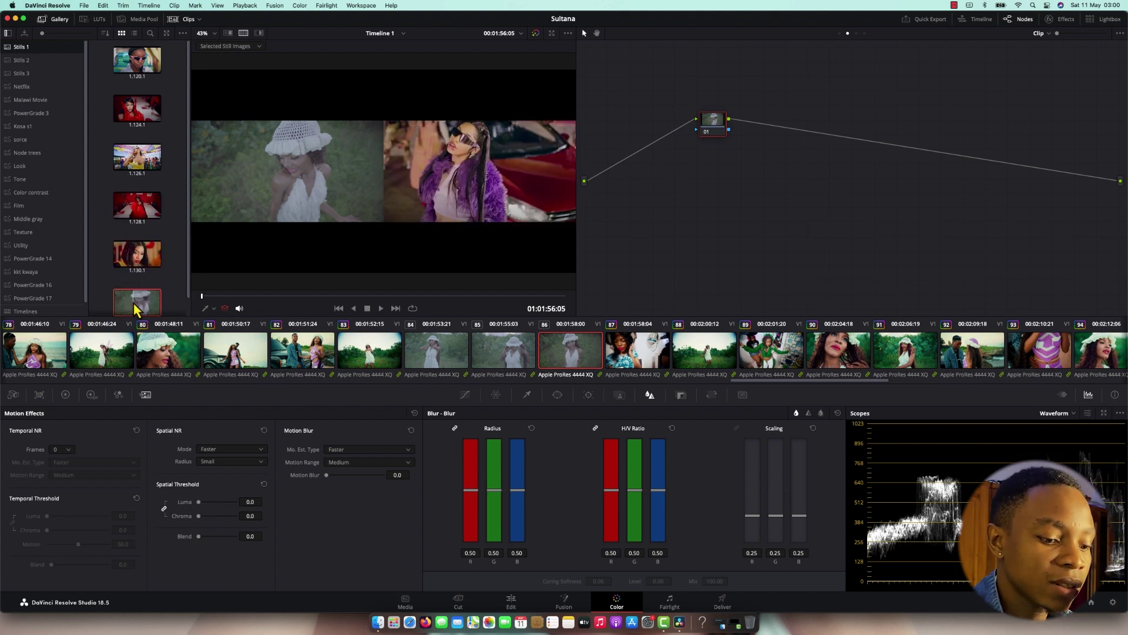
Step: Examine the still comparison in full screen at a later frame of clip 86, and exit full screen
{"action": "key", "text": "super+f"}
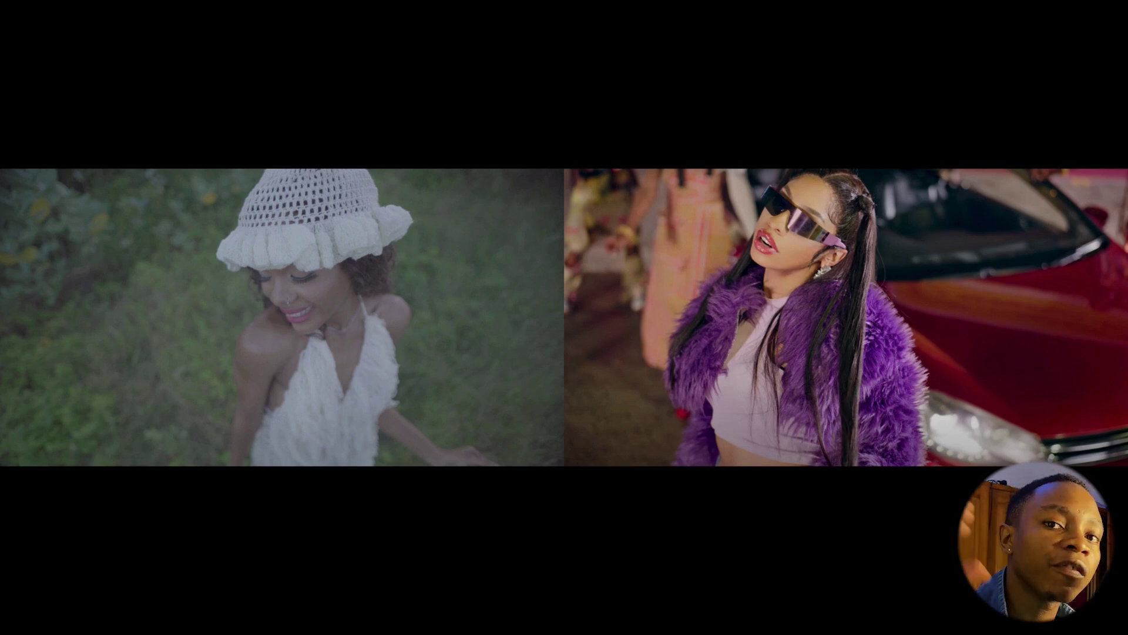
{"action": "mouse_move", "coordinate": [558, 583]}
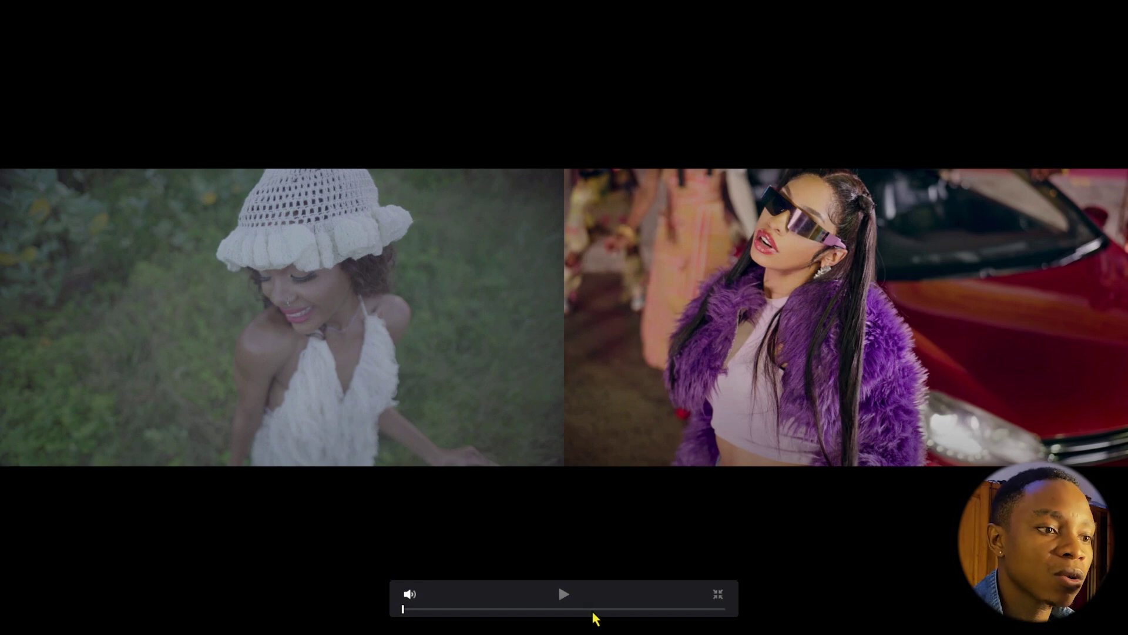
{"action": "left_click", "coordinate": [651, 609]}
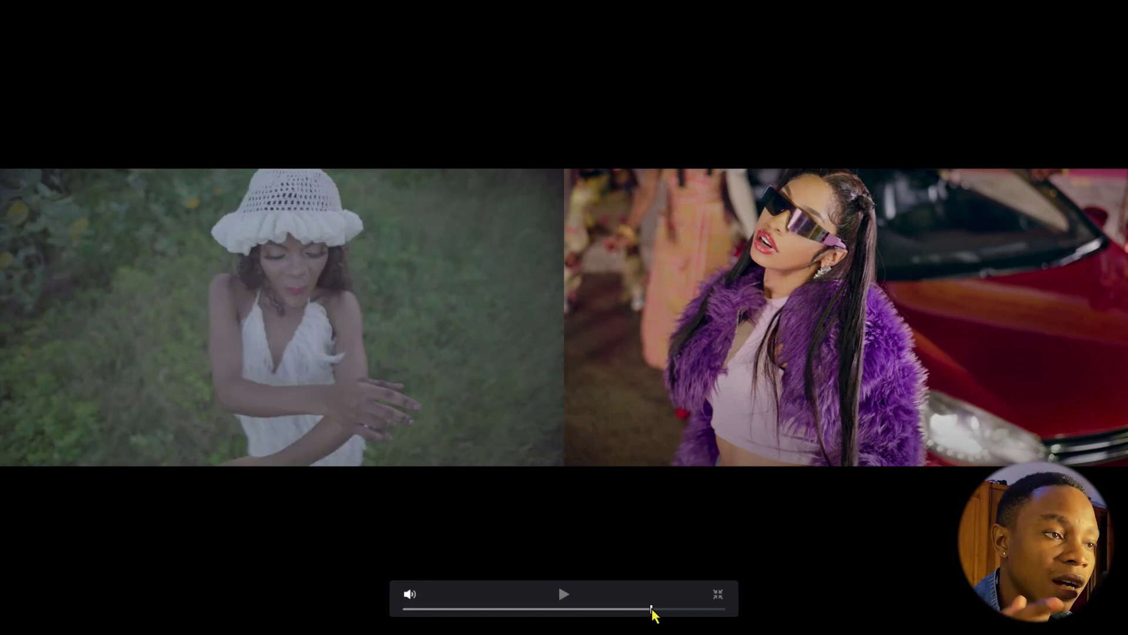
{"action": "key", "text": "Escape"}
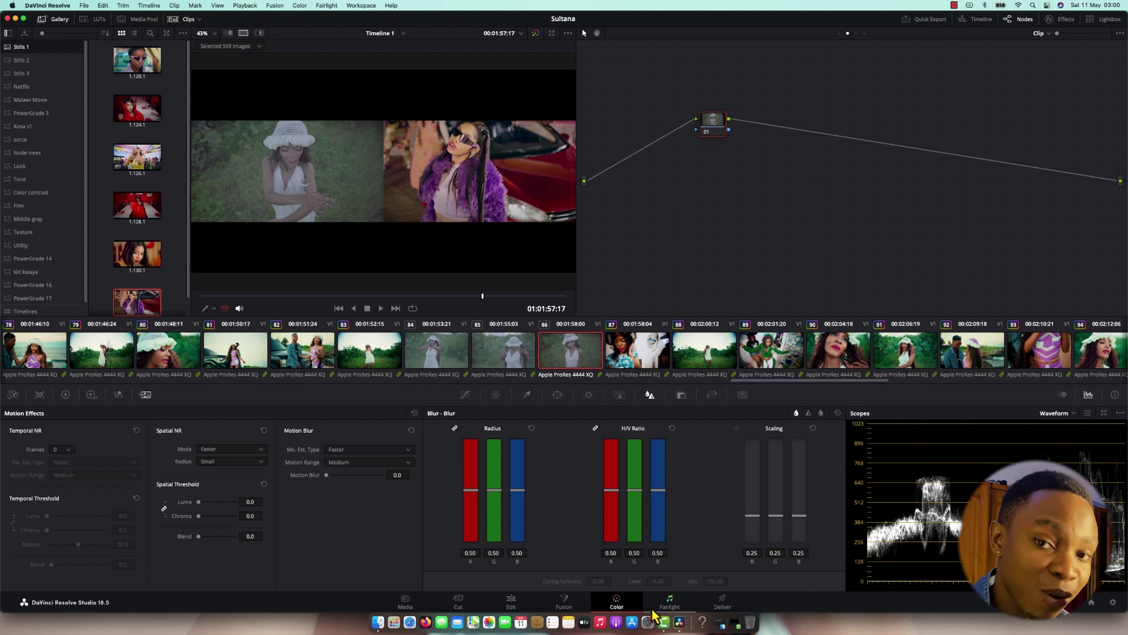
Step: Close the gallery and set the split screen to Selected Clips, showing clip 80 beside clip 86 at 01:01:58:01
{"action": "left_click", "coordinate": [16, 61]}
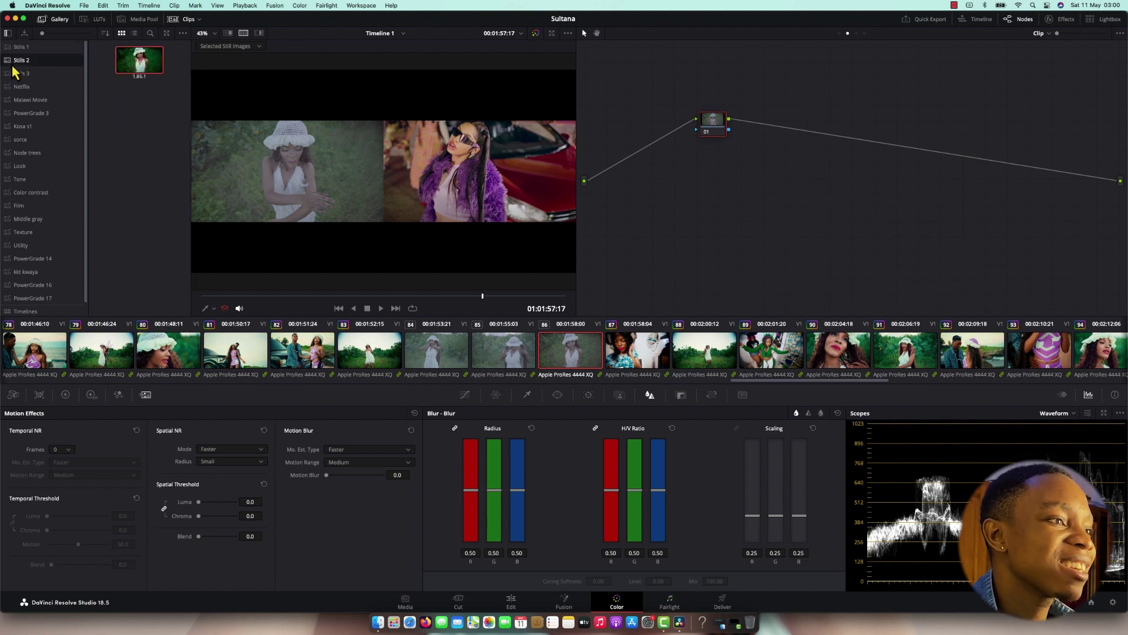
{"action": "left_click", "coordinate": [59, 19]}
{"action": "left_click", "coordinate": [62, 46]}
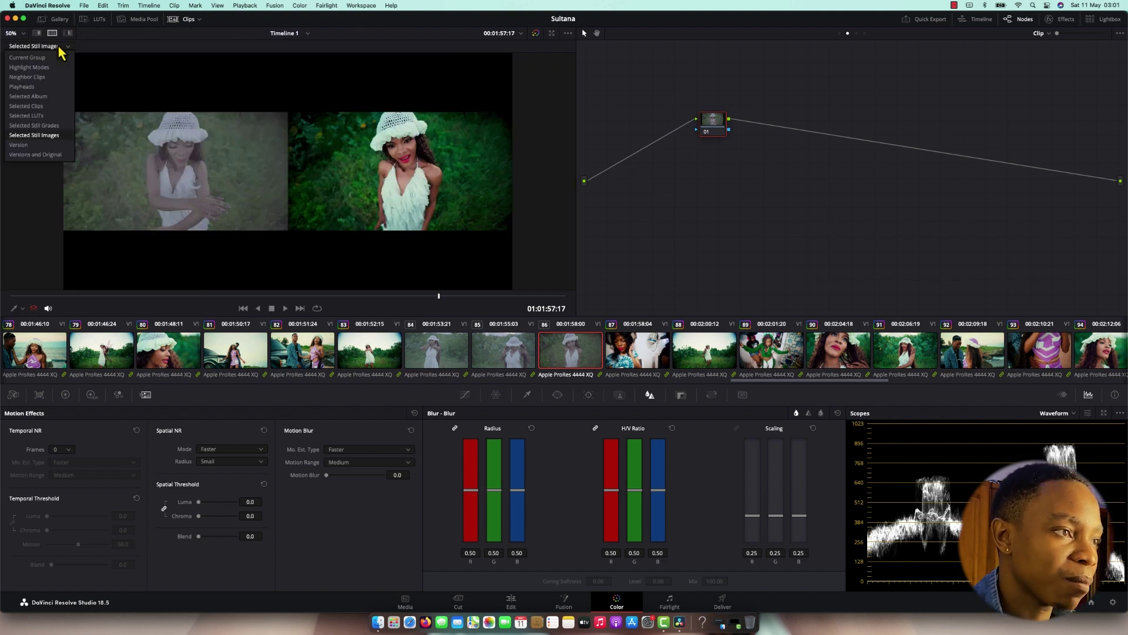
{"action": "left_click", "coordinate": [24, 108]}
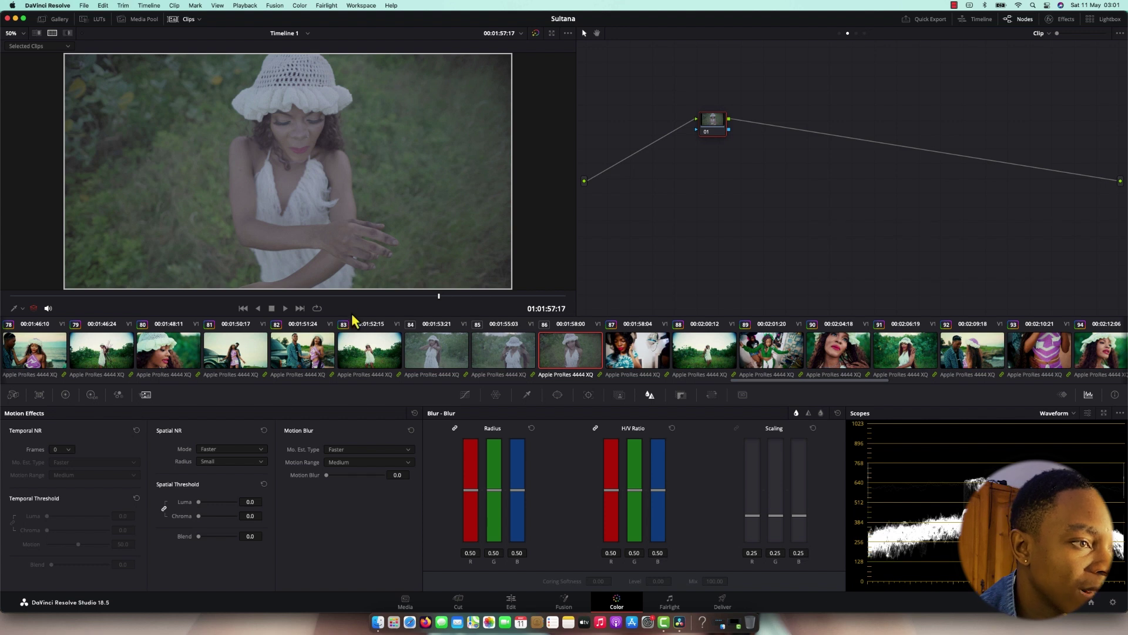
{"action": "left_click", "coordinate": [177, 357], "text": "super"}
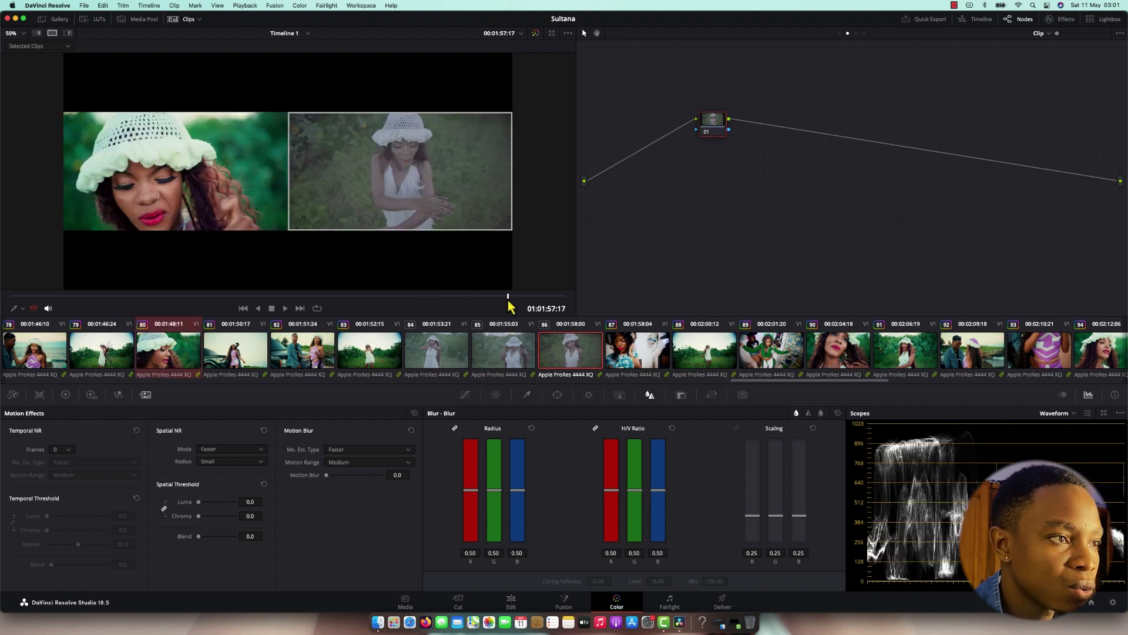
{"action": "left_click_drag", "start_coordinate": [509, 300], "coordinate": [546, 296]}
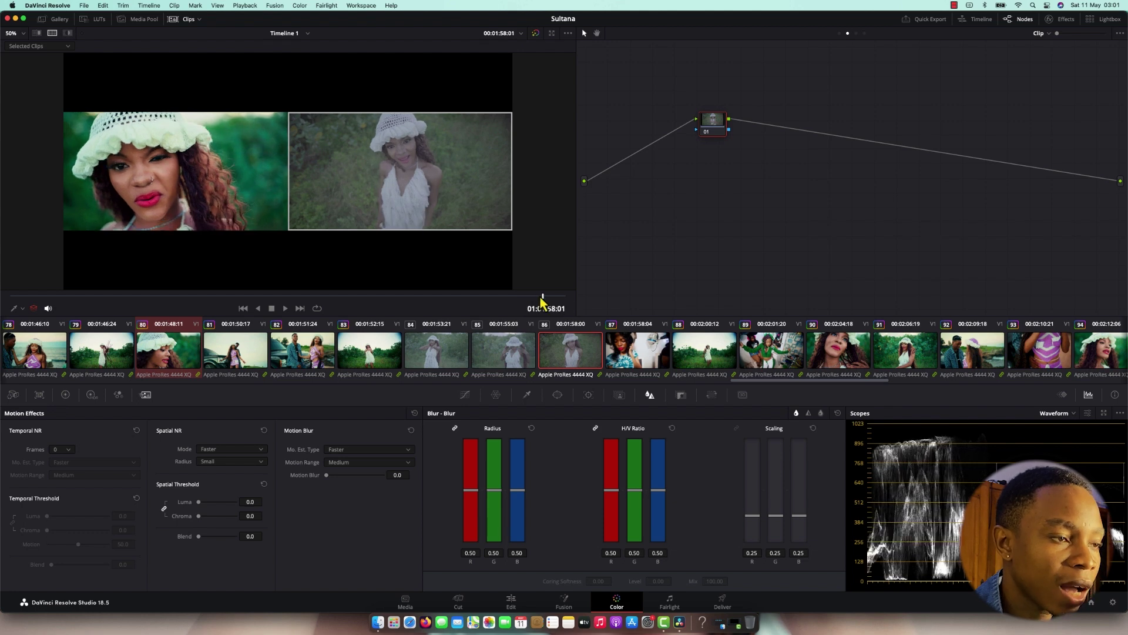
Step: Apply the grade of clip 80 to clip 86 and show both clips side by side at 01:01:57:13
{"action": "left_click", "coordinate": [582, 352]}
{"action": "right_click", "coordinate": [180, 356]}
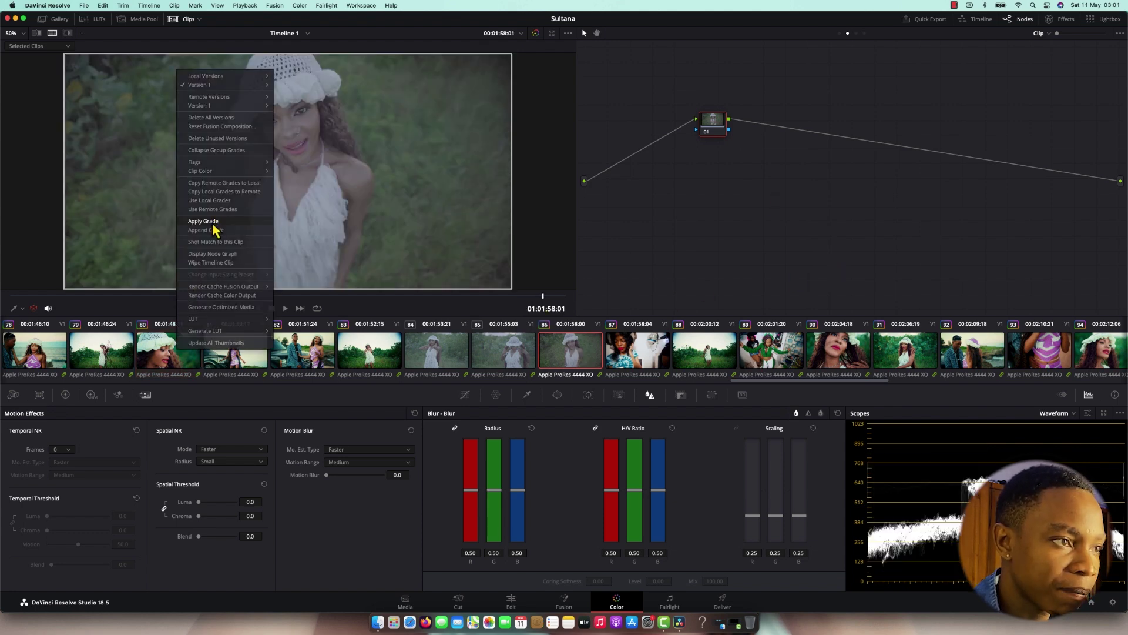
{"action": "left_click", "coordinate": [203, 221]}
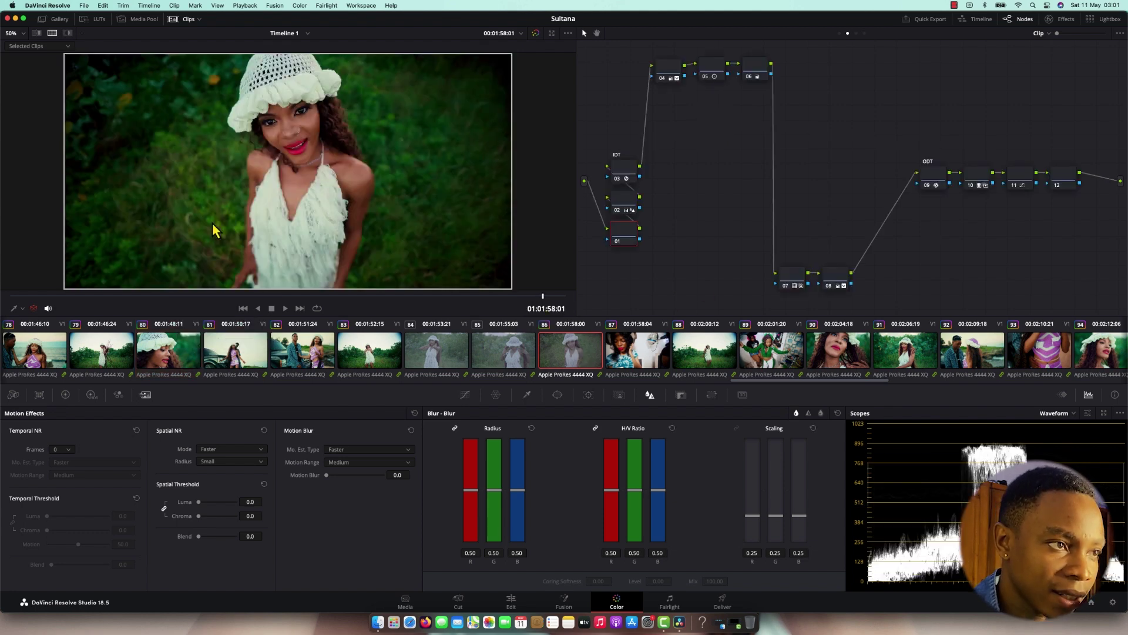
{"action": "left_click", "coordinate": [197, 359], "text": "super"}
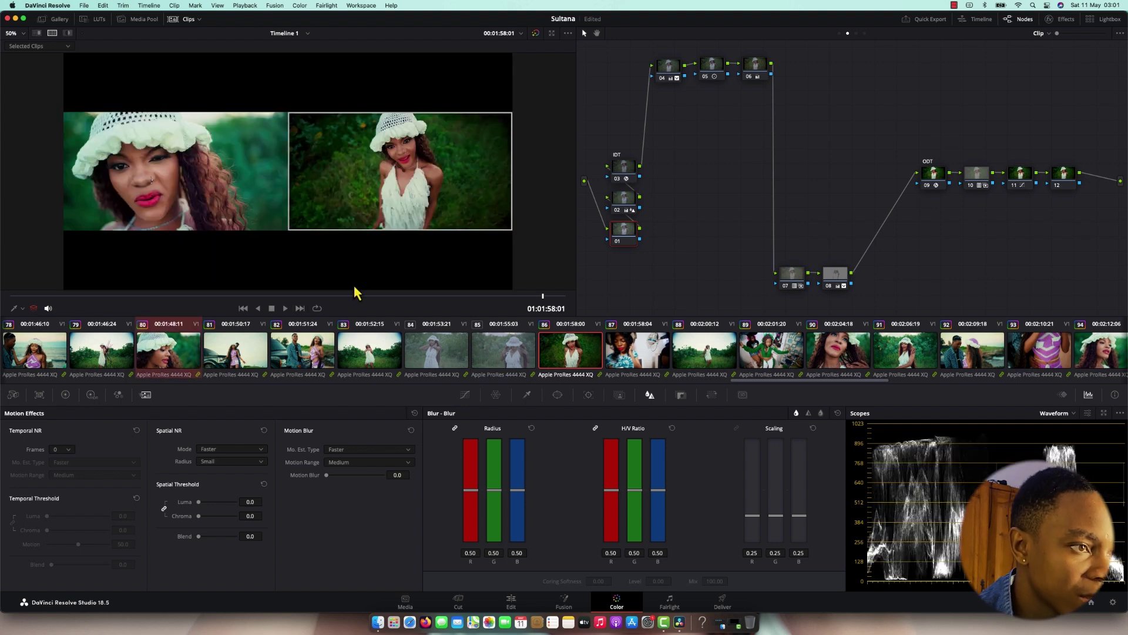
{"action": "left_click", "coordinate": [393, 297]}
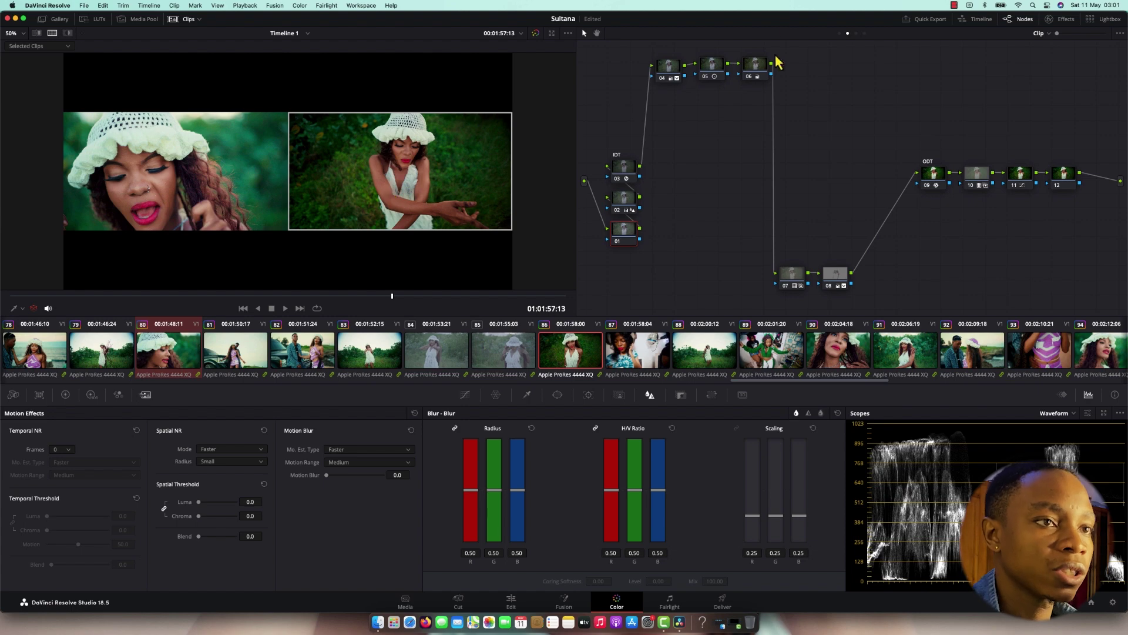
{"action": "left_click", "coordinate": [954, 6]}
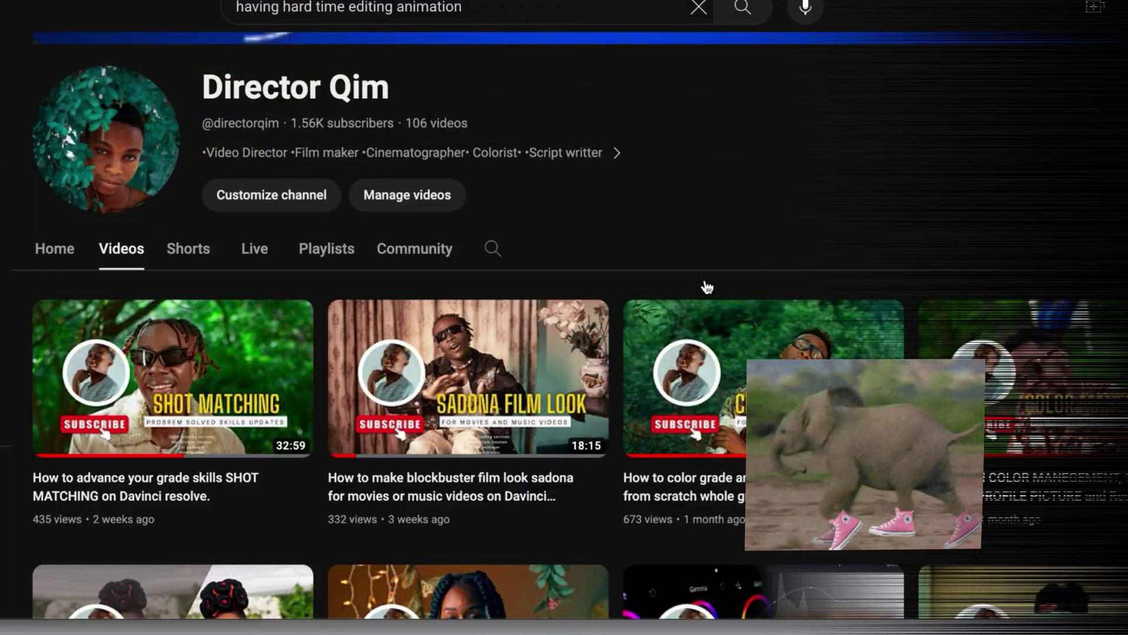
{"action": "scroll", "coordinate": [708, 285], "scroll_direction": "down", "scroll_amount": 3}
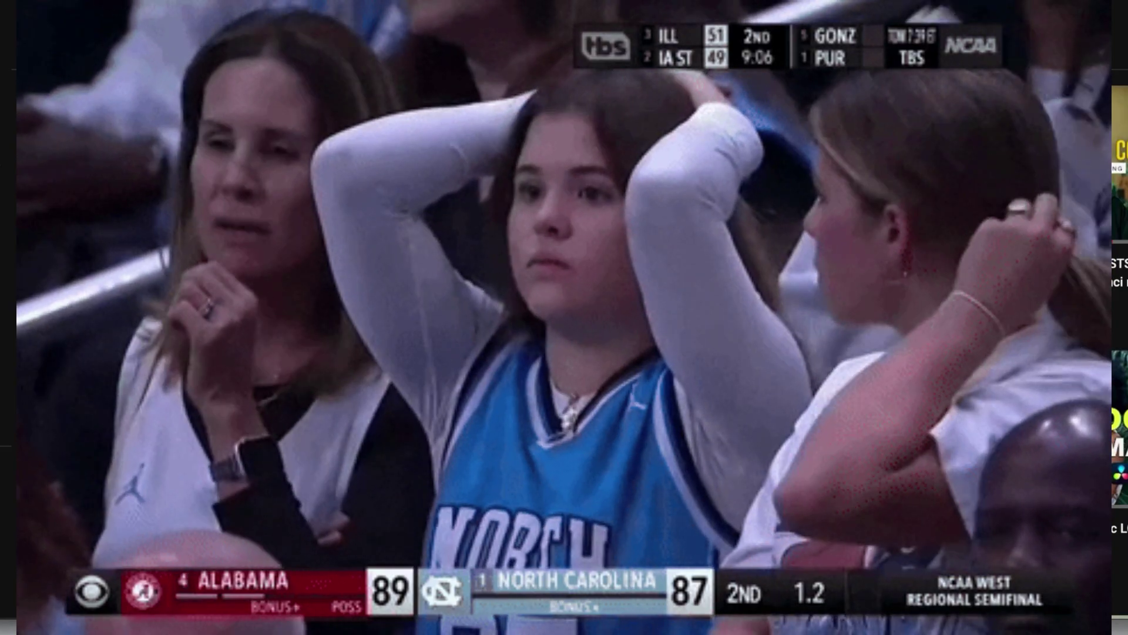
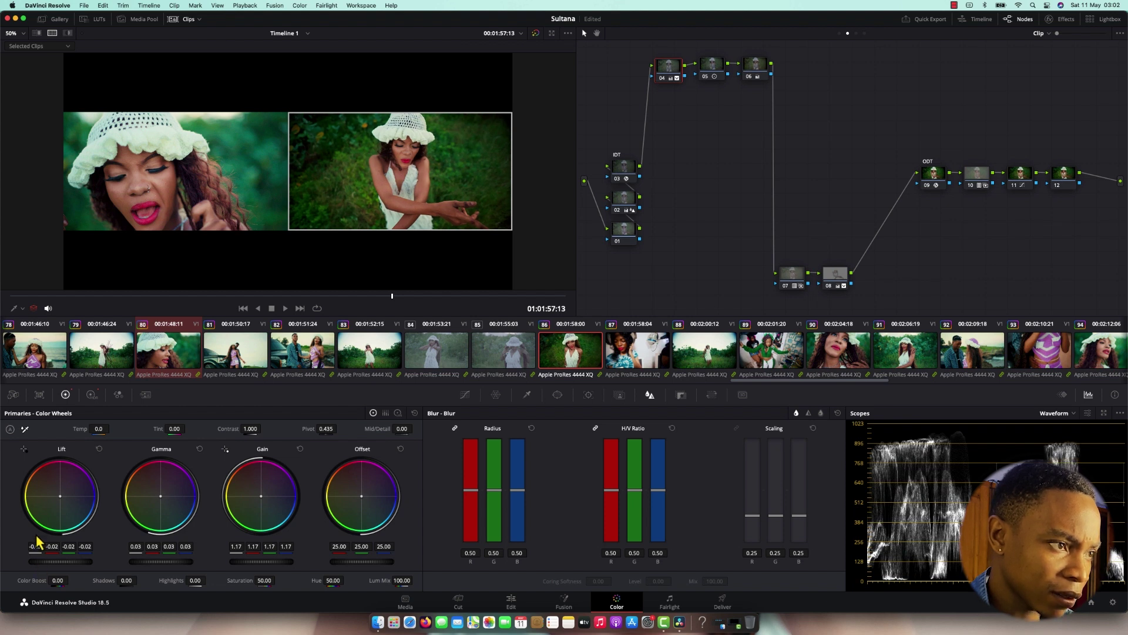
Step: On node 04 of clip 86, set the HDR Shadow exposure to 0.23 and the primaries Shadows to 9.50 and Highlights to -11.50
{"action": "left_click", "coordinate": [91, 394]}
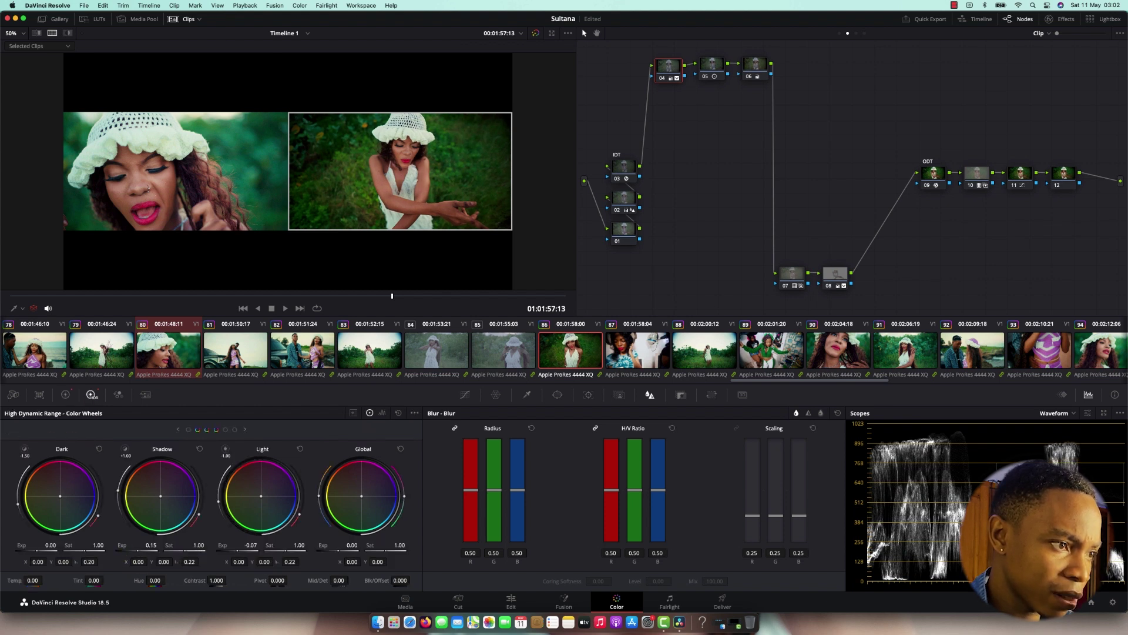
{"action": "left_click_drag", "start_coordinate": [151, 545], "coordinate": [153, 545]}
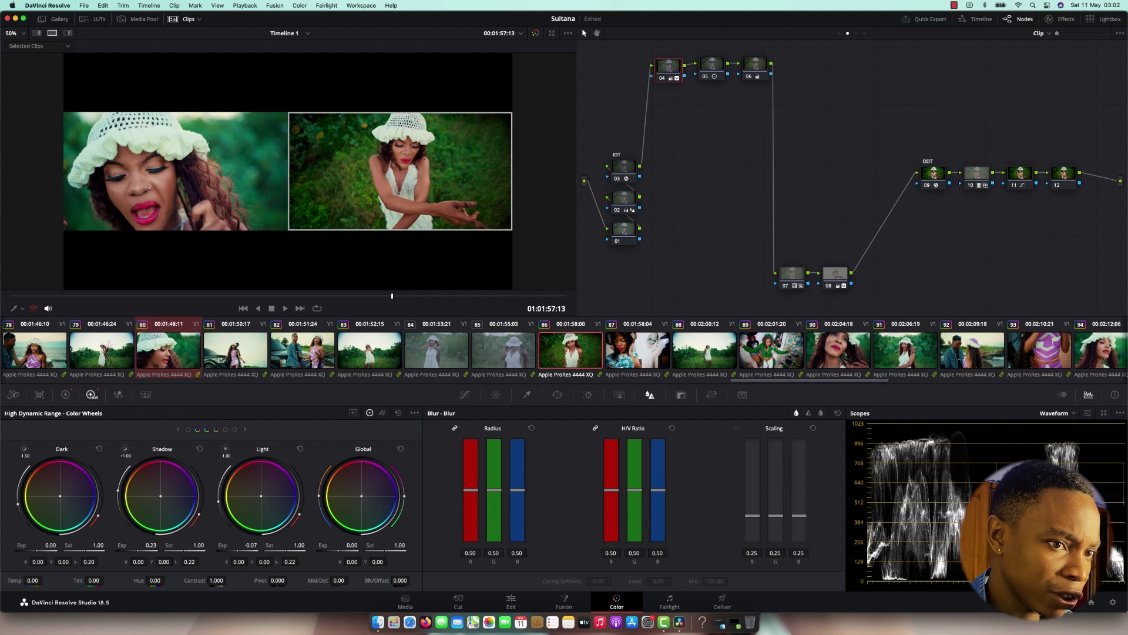
{"action": "left_click", "coordinate": [66, 395]}
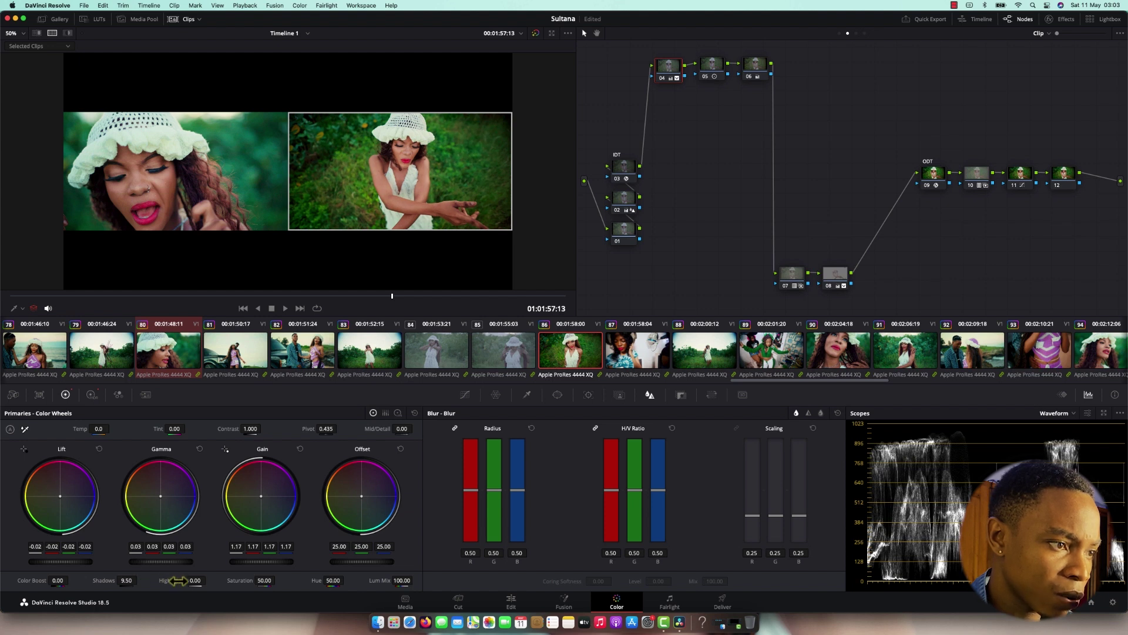
{"action": "left_click_drag", "start_coordinate": [195, 580], "coordinate": [177, 580]}
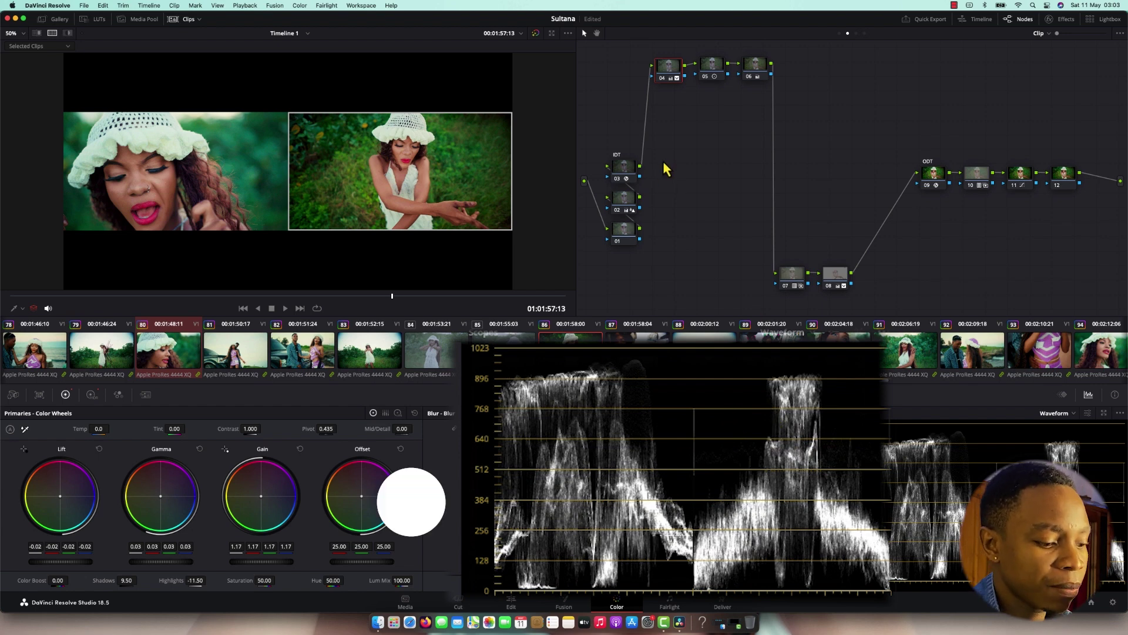
Step: Compare the image with and without the node 04 correction, and examine both clips in full screen at several frames up to 01:01:57:19
{"action": "key", "text": "ctrl+d"}
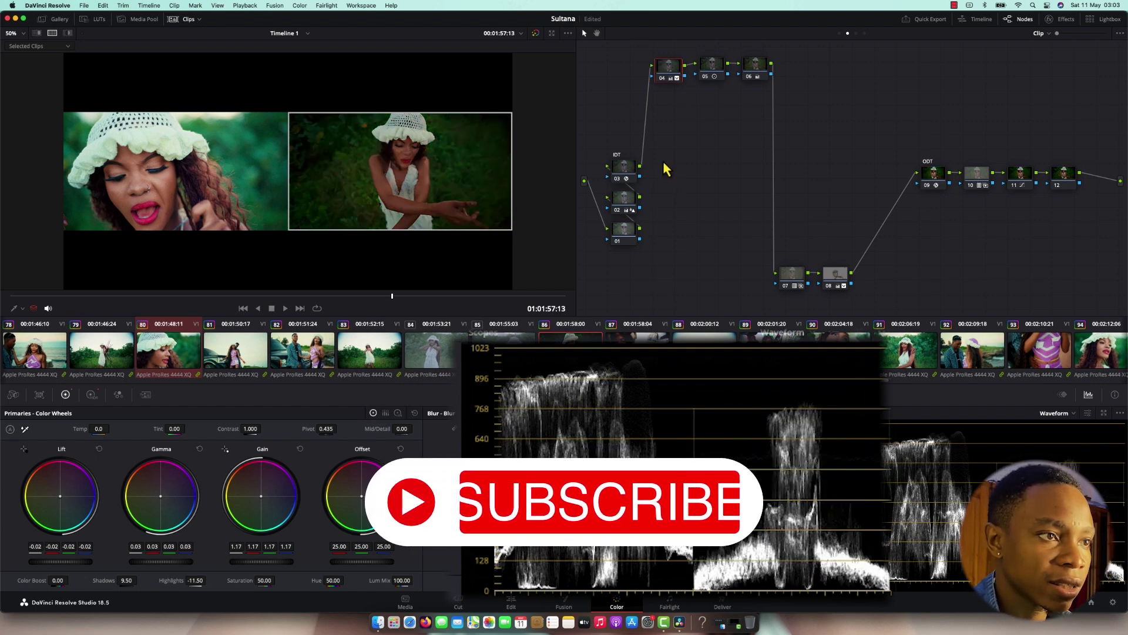
{"action": "key", "text": "ctrl+d"}
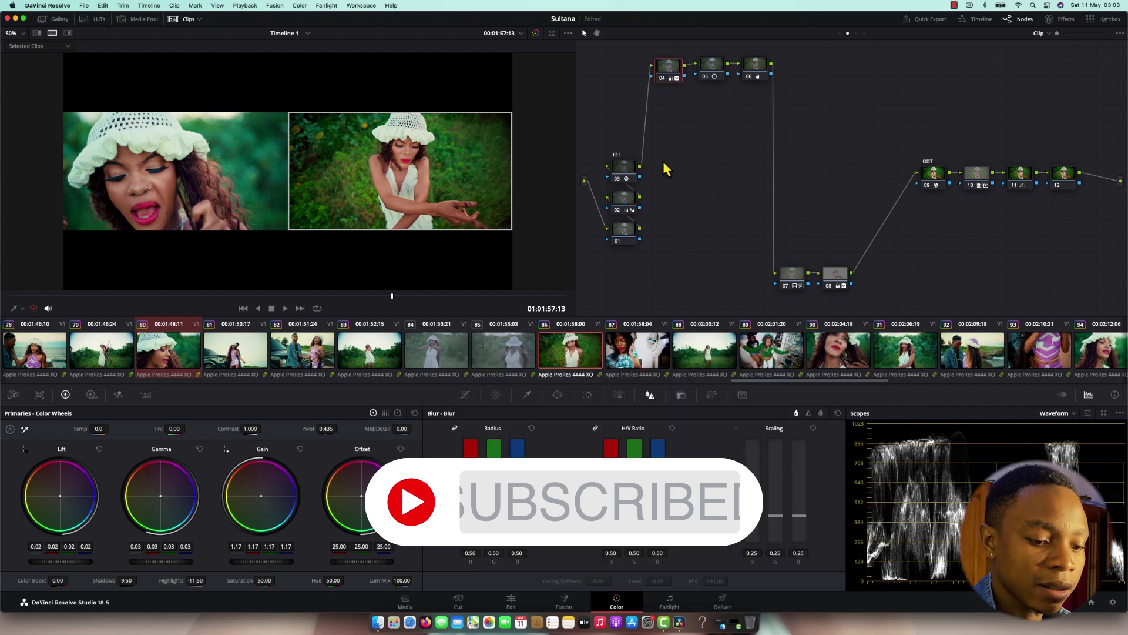
{"action": "key", "text": "super+f"}
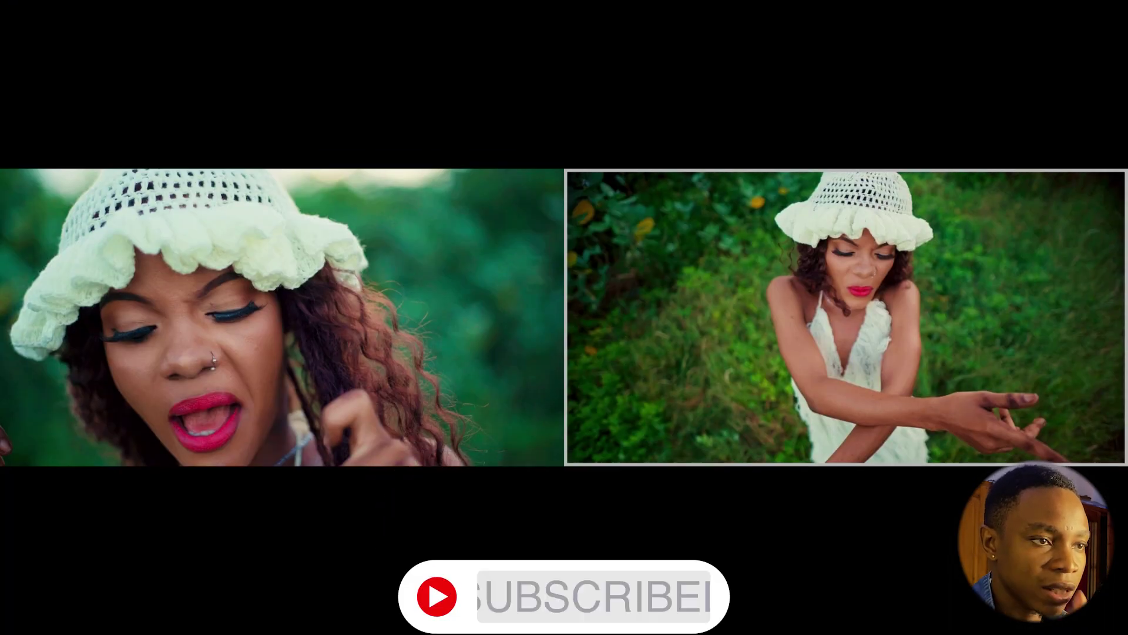
{"action": "mouse_move", "coordinate": [532, 619]}
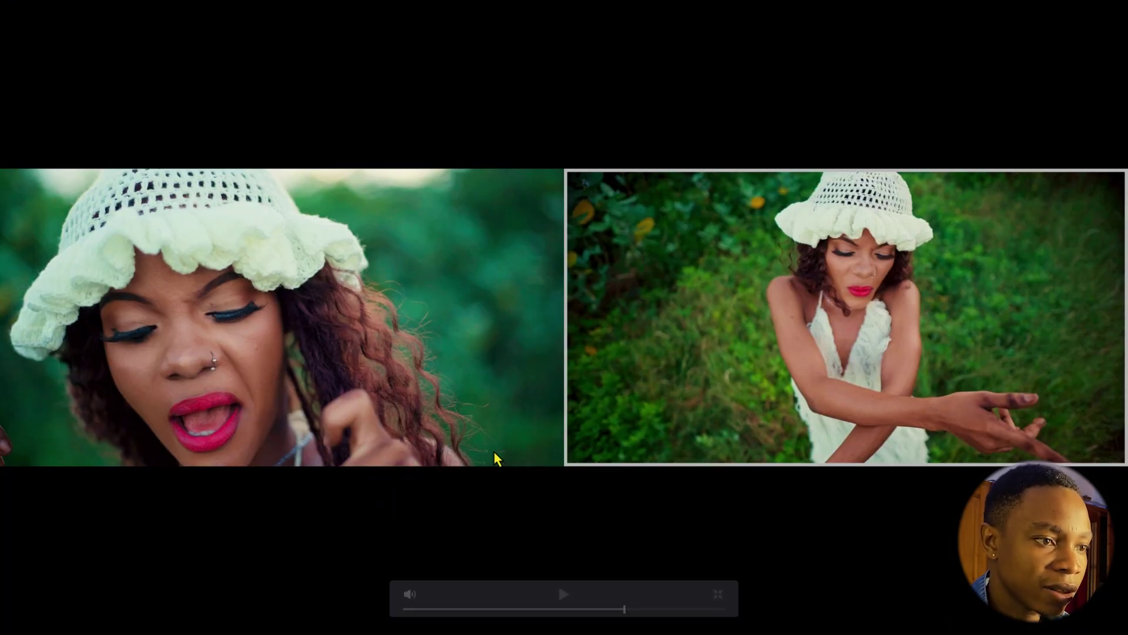
{"action": "left_click", "coordinate": [498, 609]}
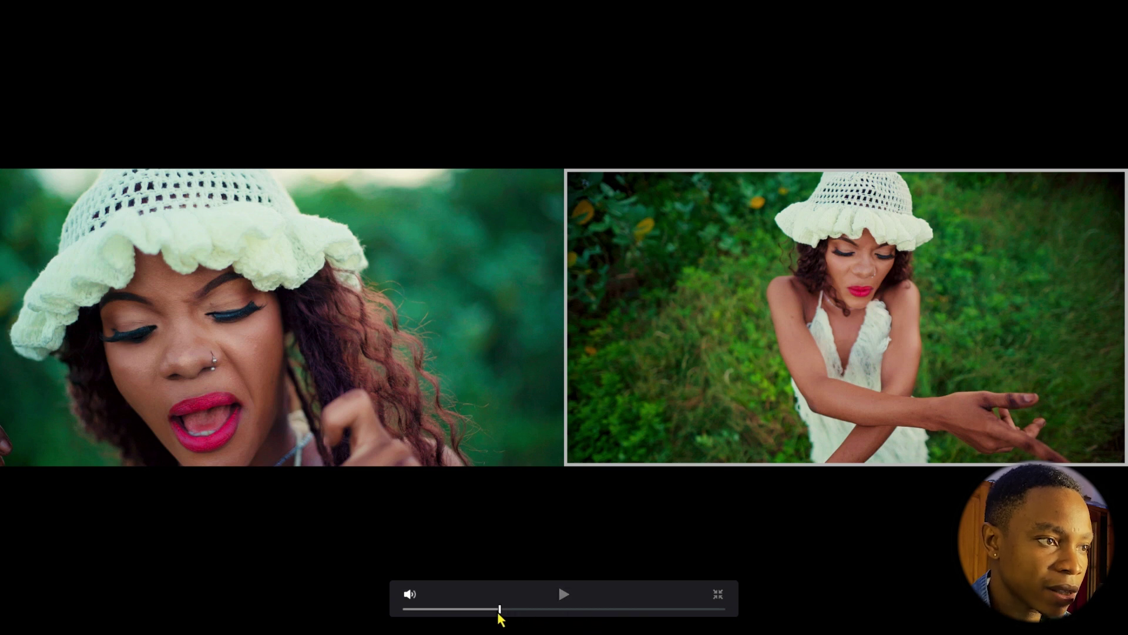
{"action": "left_click", "coordinate": [665, 609]}
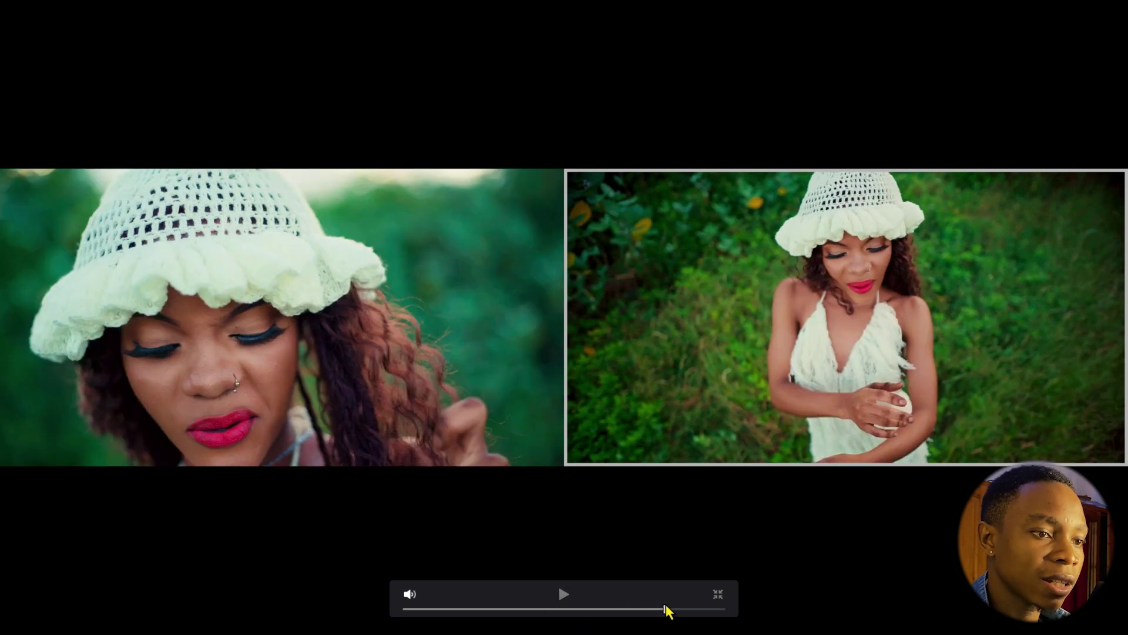
{"action": "left_click", "coordinate": [723, 594]}
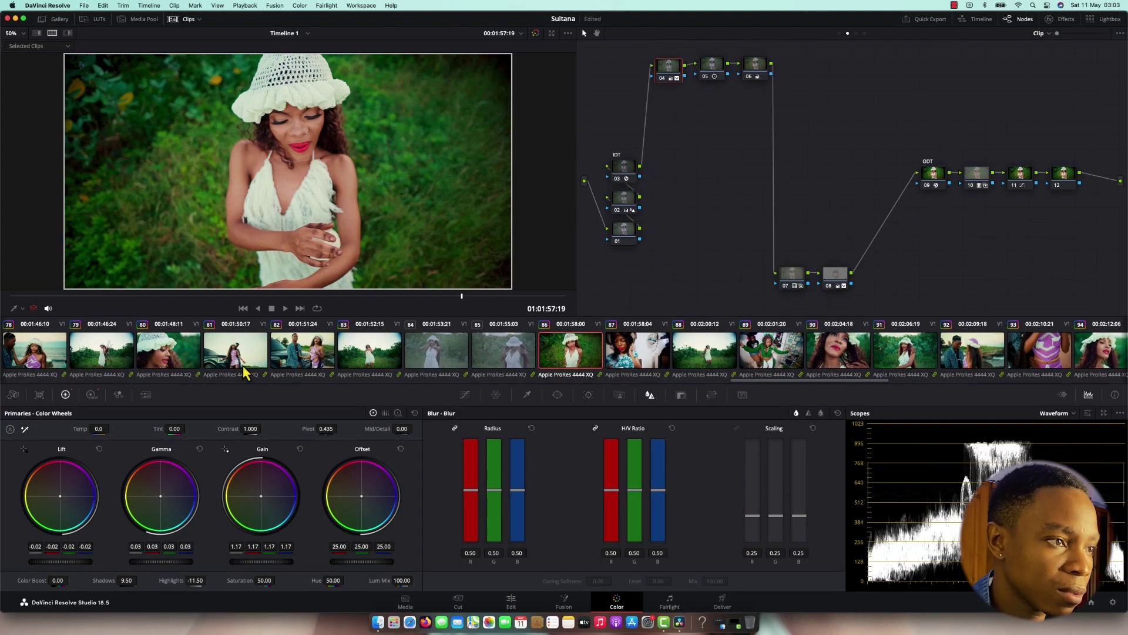
Step: Show clip 80 beside clip 86 at 01:01:57:19, select node 06 and switch the scope to Vectorscope
{"action": "left_click", "coordinate": [181, 375], "text": "super"}
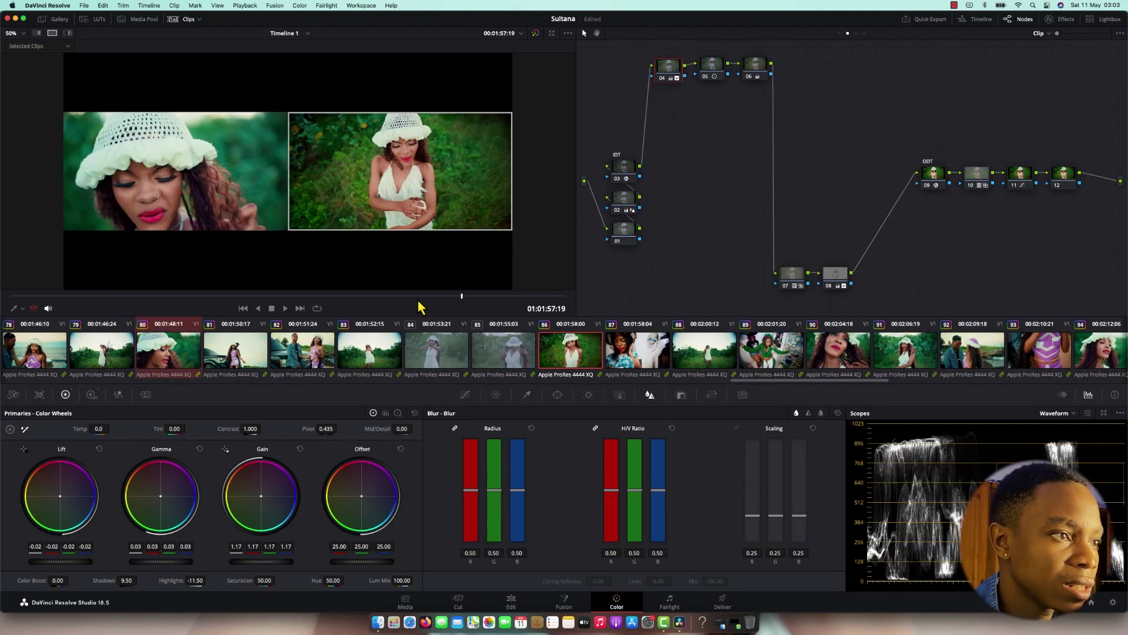
{"action": "left_click", "coordinate": [756, 70]}
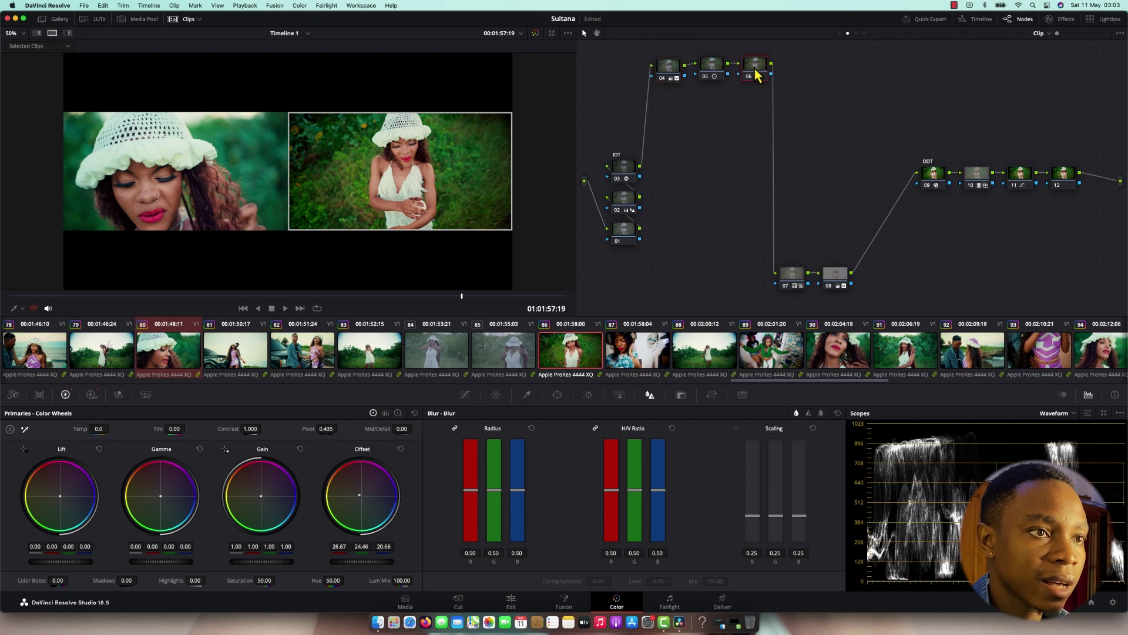
{"action": "left_click", "coordinate": [1065, 414]}
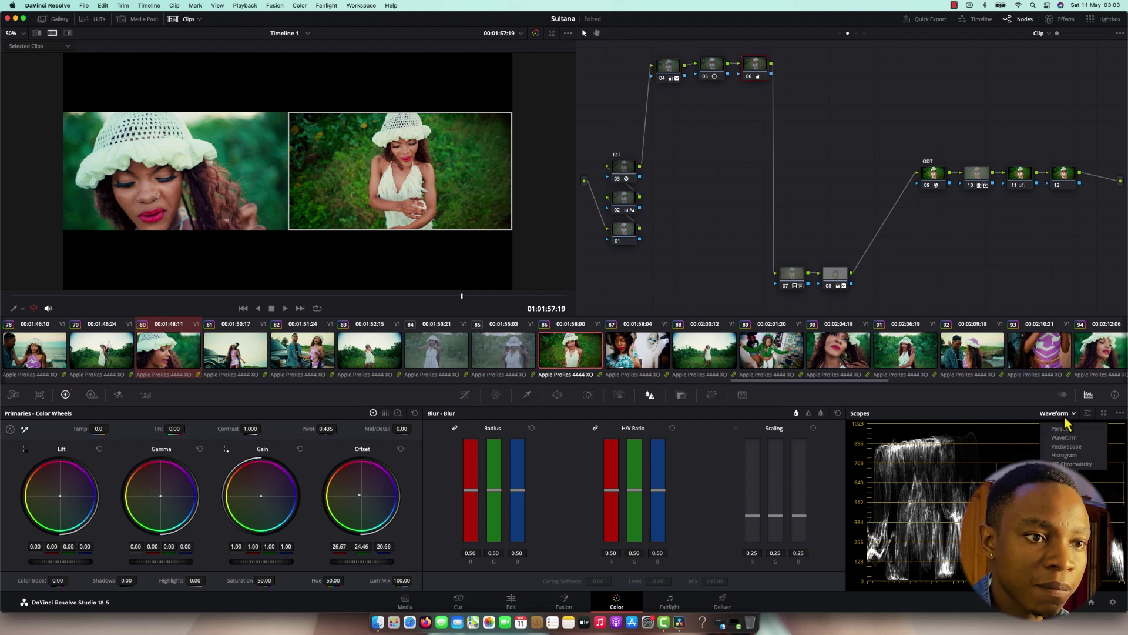
{"action": "left_click", "coordinate": [1067, 447]}
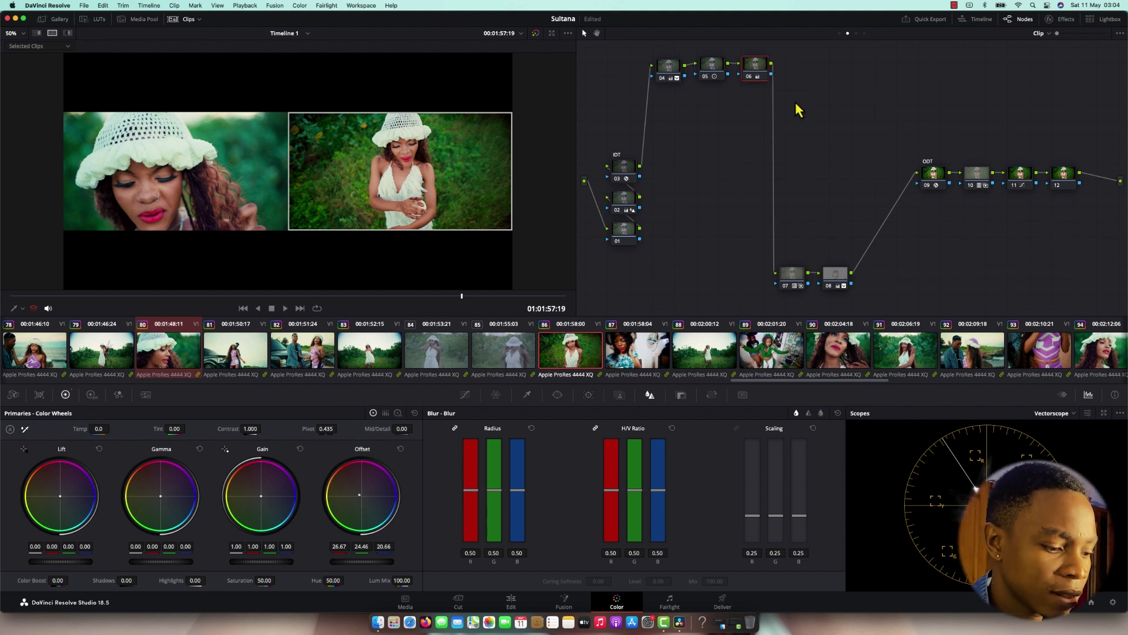
Step: Set the Offset of node 06 to red 24.84, green 24.88 and blue 22.46, and save the project with the playhead at 01:01:58:00
{"action": "key", "text": "super+d"}
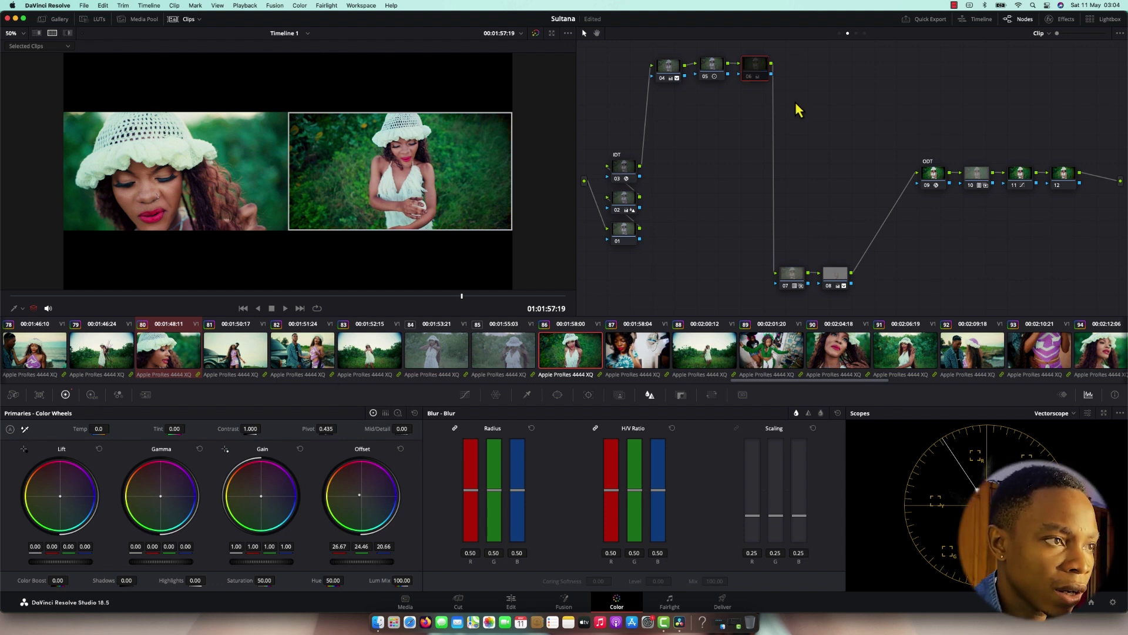
{"action": "key", "text": "super+d"}
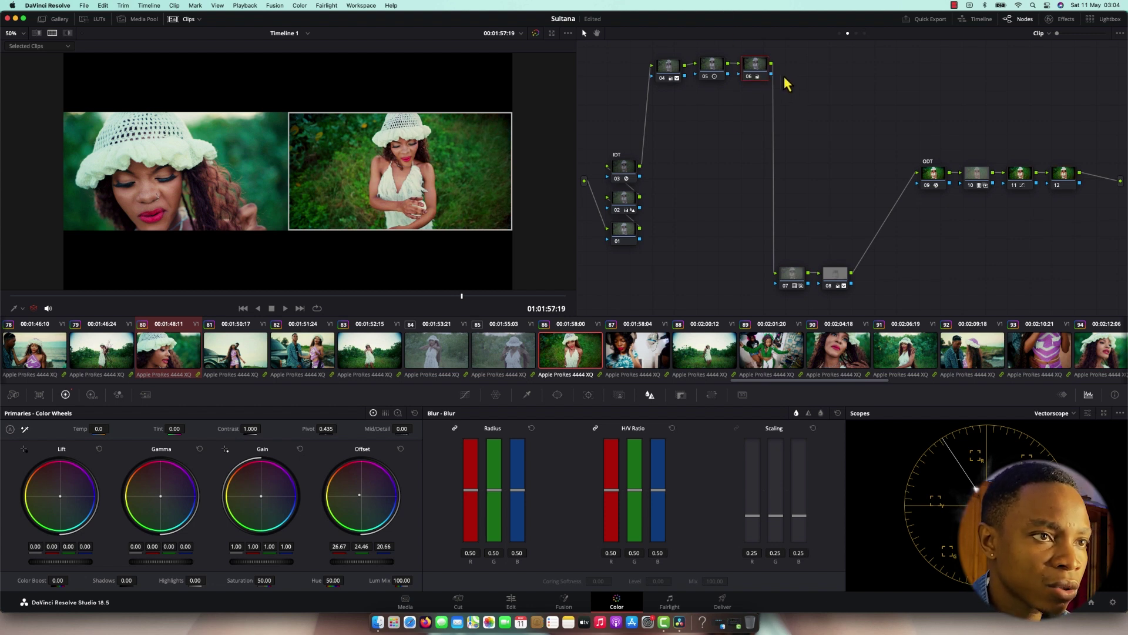
{"action": "right_click", "coordinate": [763, 69]}
{"action": "left_click", "coordinate": [784, 81]}
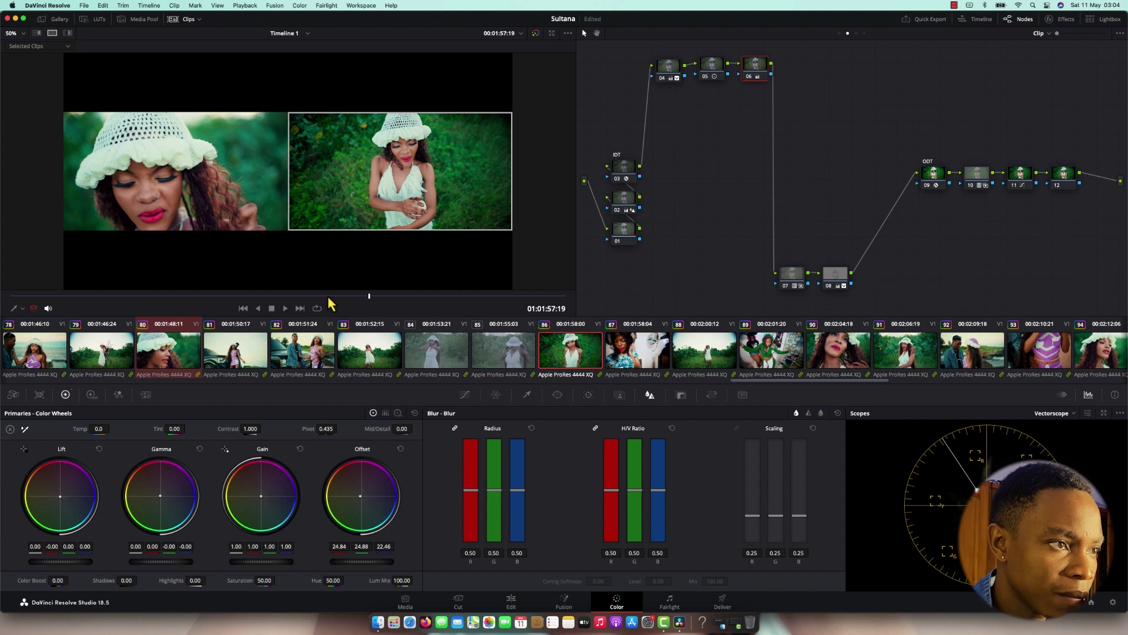
{"action": "left_click_drag", "start_coordinate": [312, 298], "coordinate": [532, 298]}
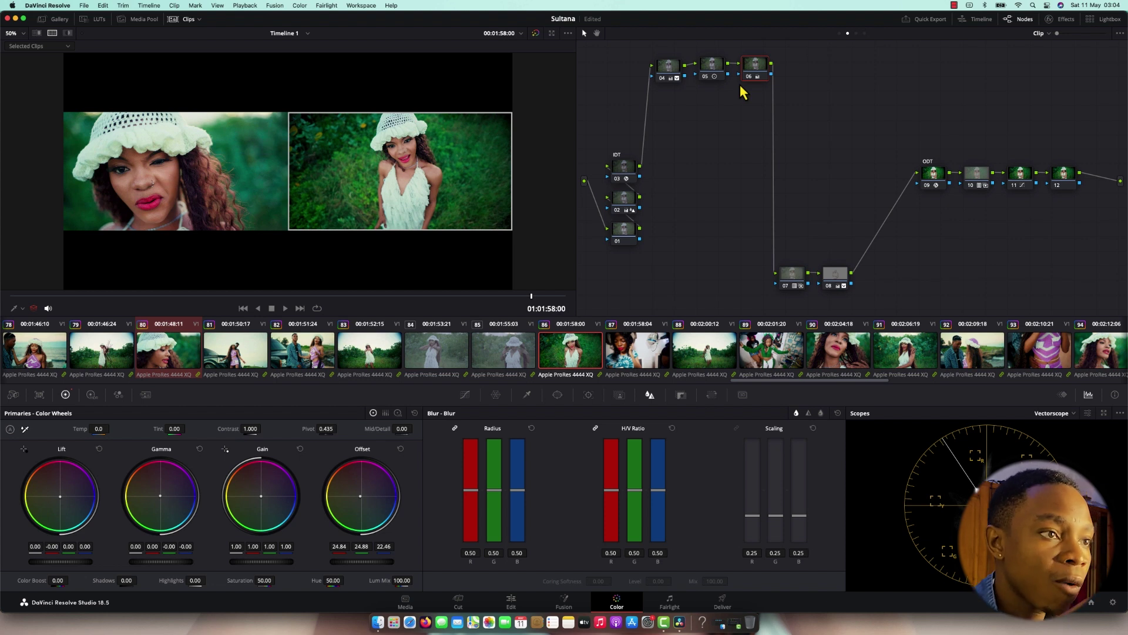
{"action": "key", "text": "super+s"}
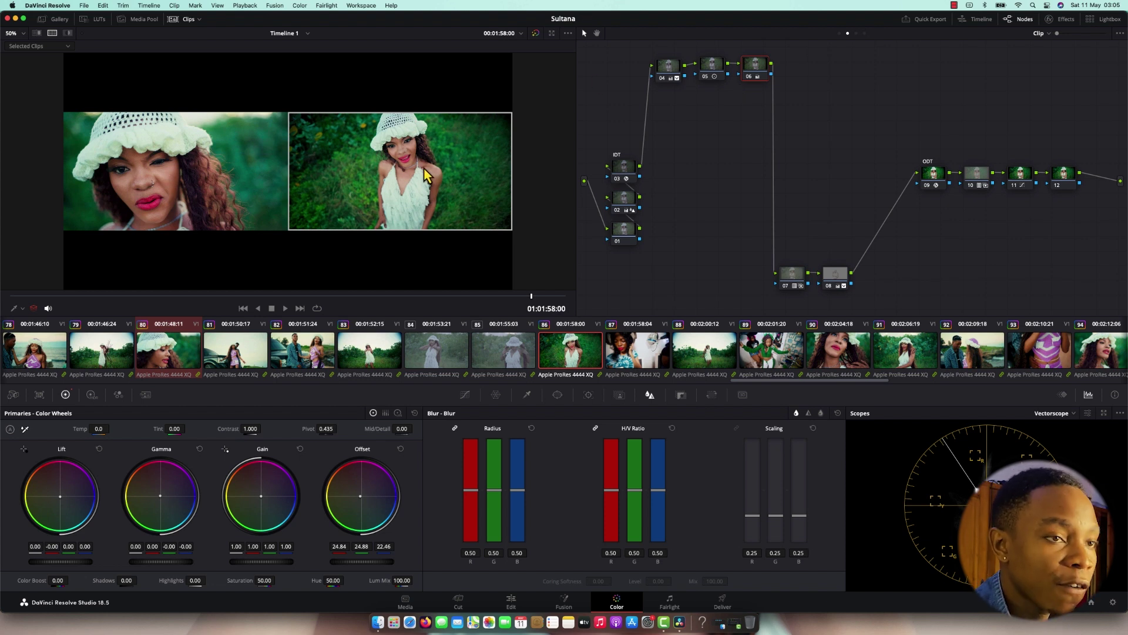
Step: In a new serial node 07, warp the outer yellow point to Hue 0.77, Sat 0.70 and the outer green point to Hue 0.67, Sat 0.94
{"action": "key", "text": "alt+s"}
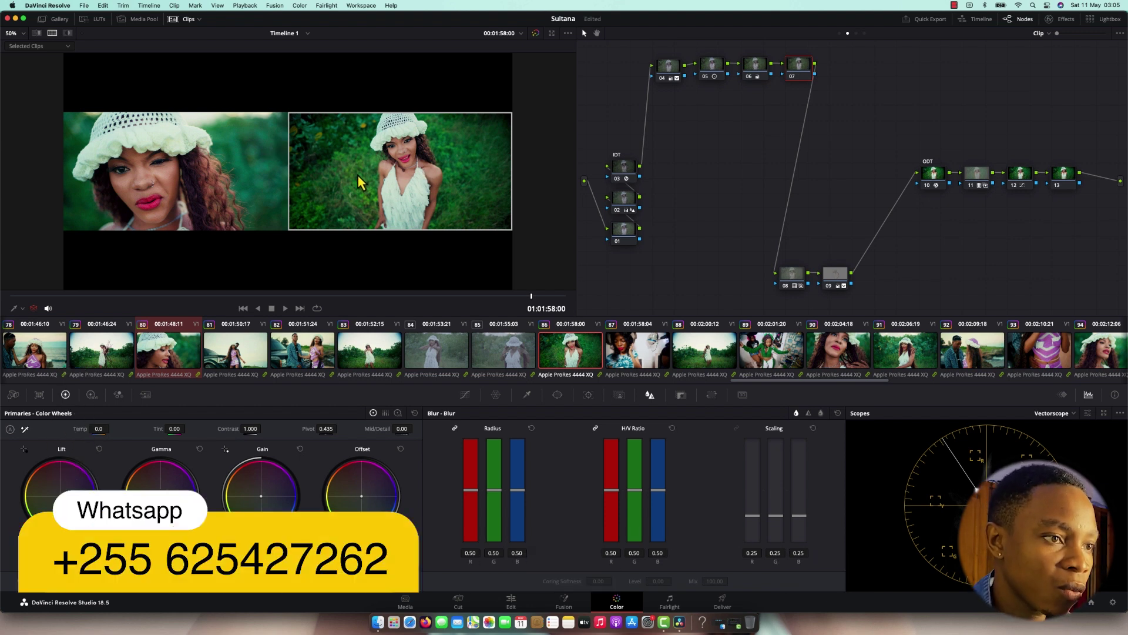
{"action": "left_click", "coordinate": [496, 395]}
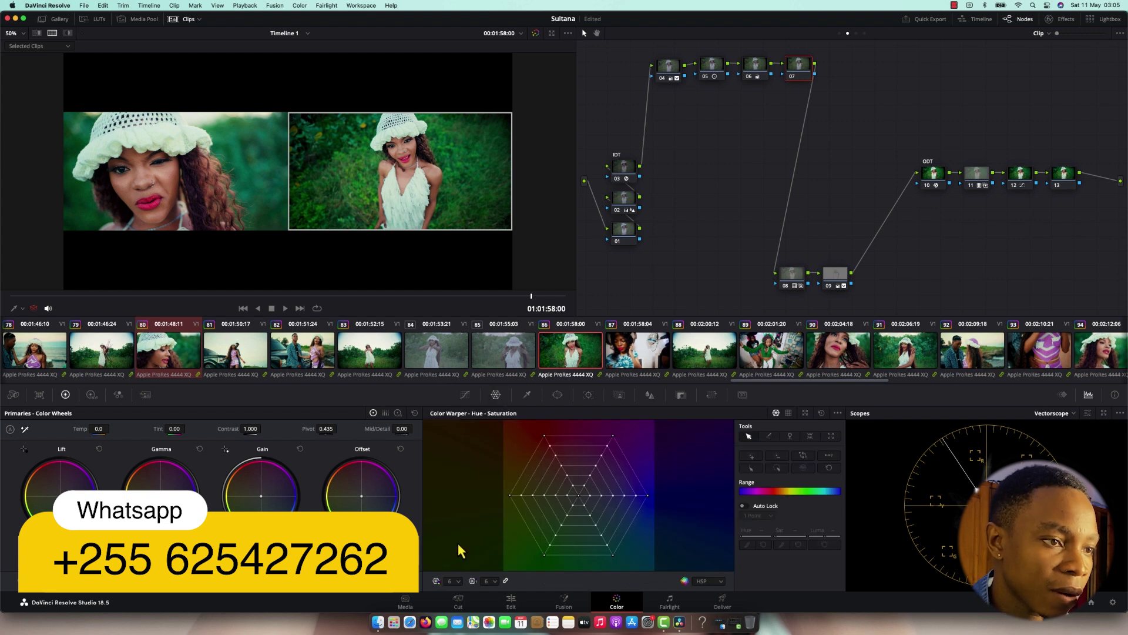
{"action": "left_click_drag", "start_coordinate": [512, 499], "coordinate": [522, 519]}
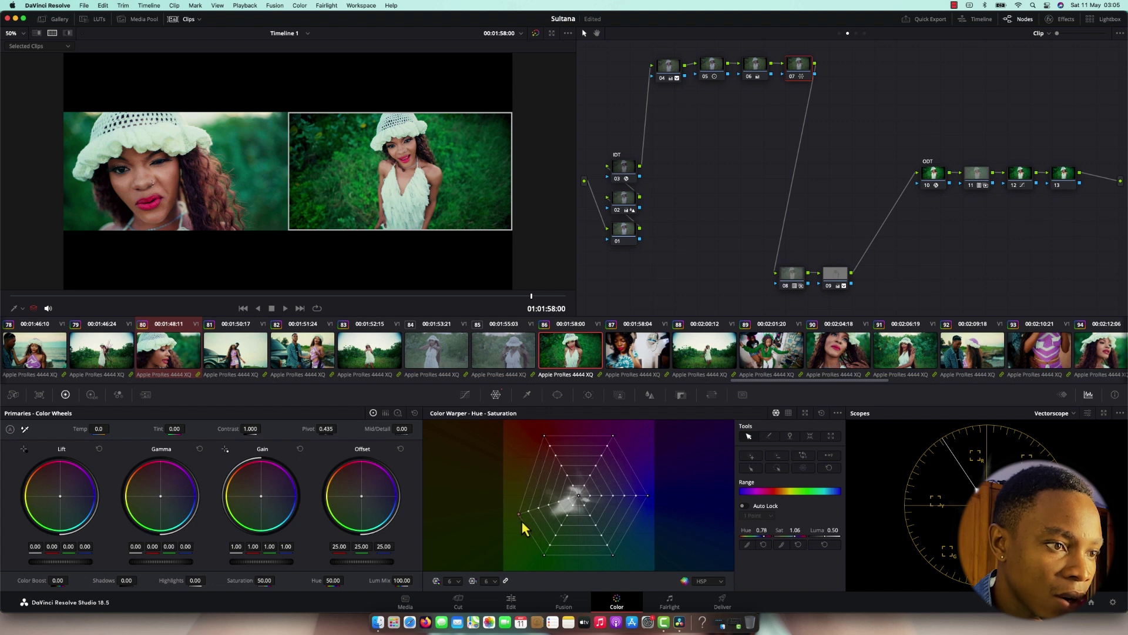
{"action": "left_click_drag", "start_coordinate": [520, 520], "coordinate": [541, 516]}
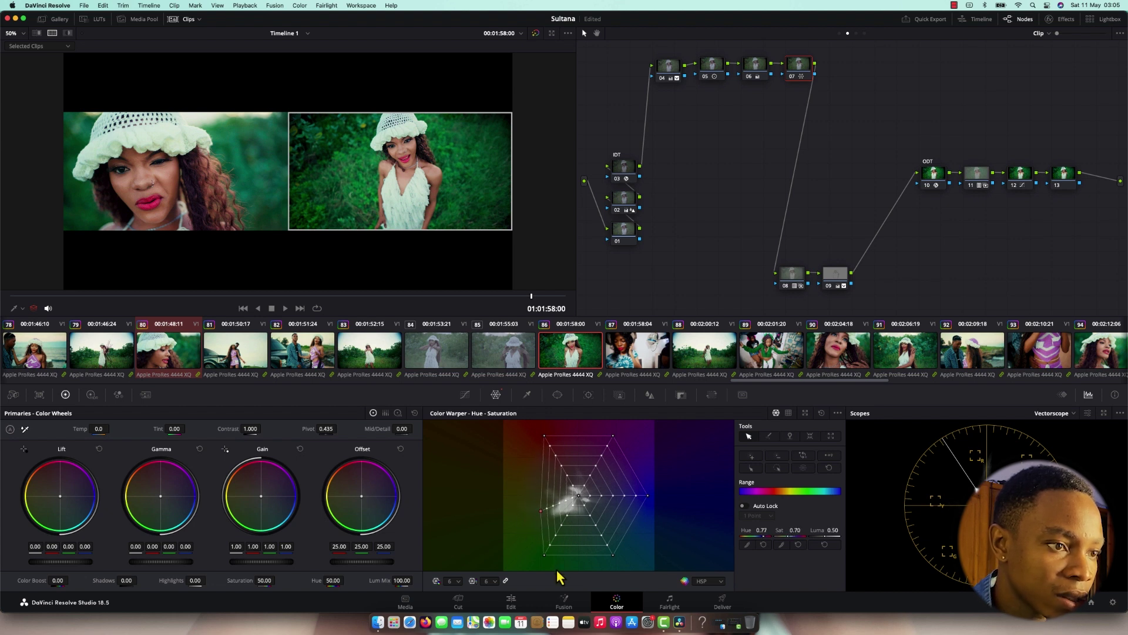
{"action": "left_click_drag", "start_coordinate": [545, 555], "coordinate": [552, 545]}
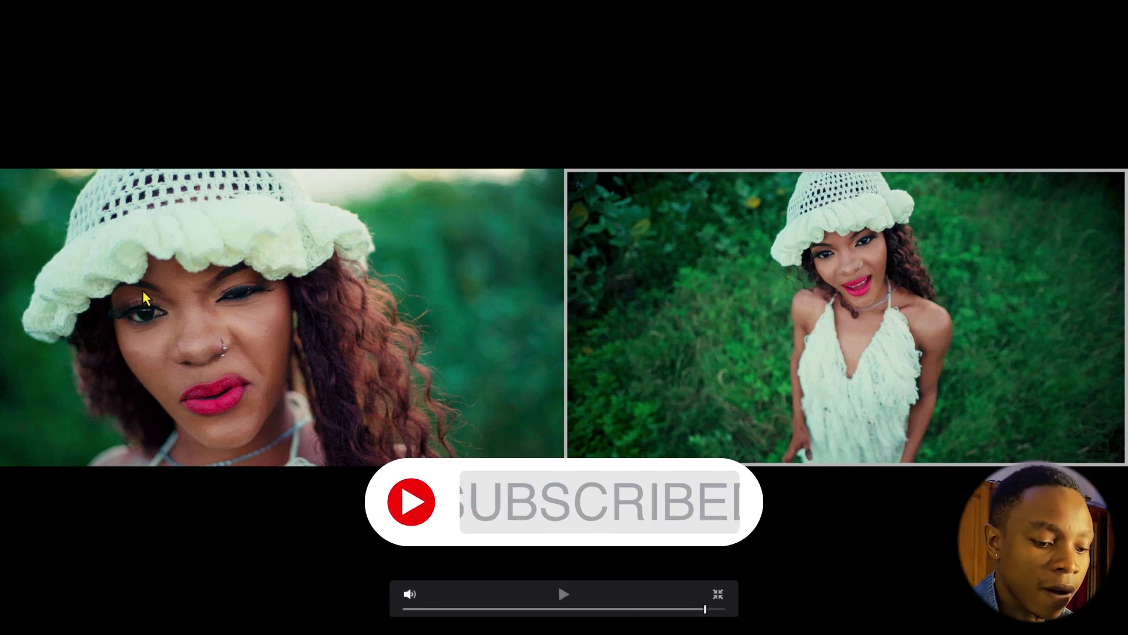
{"action": "key", "text": "Escape"}
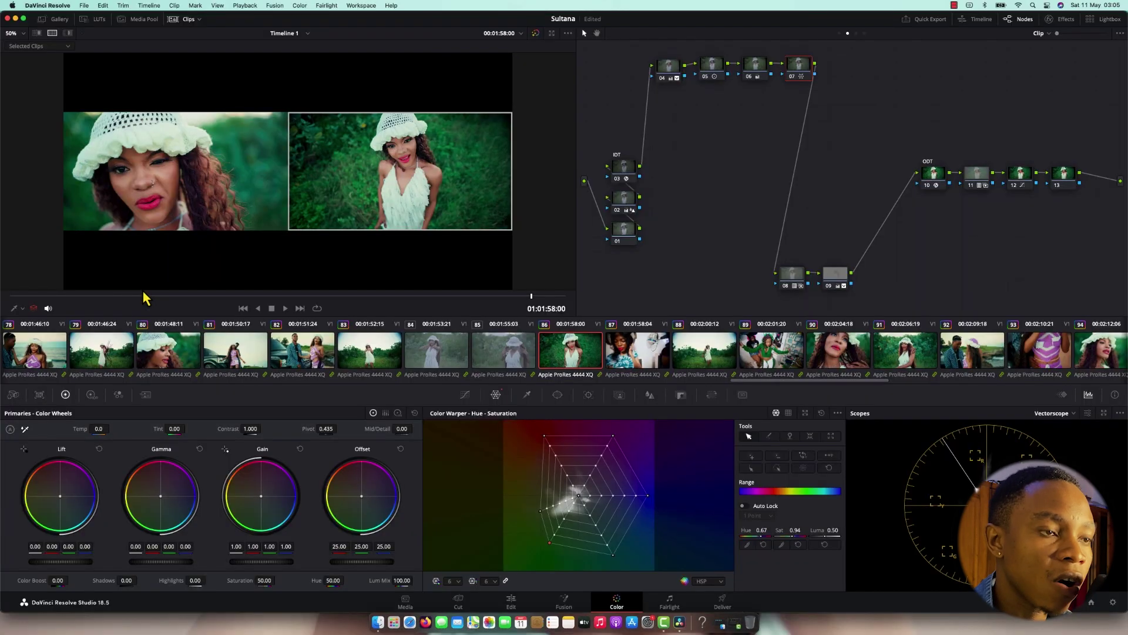
Step: Show clip 86 alone and add a circular window on new node 08, with Power Window controls visible in the viewer
{"action": "key", "text": "super+alt+w"}
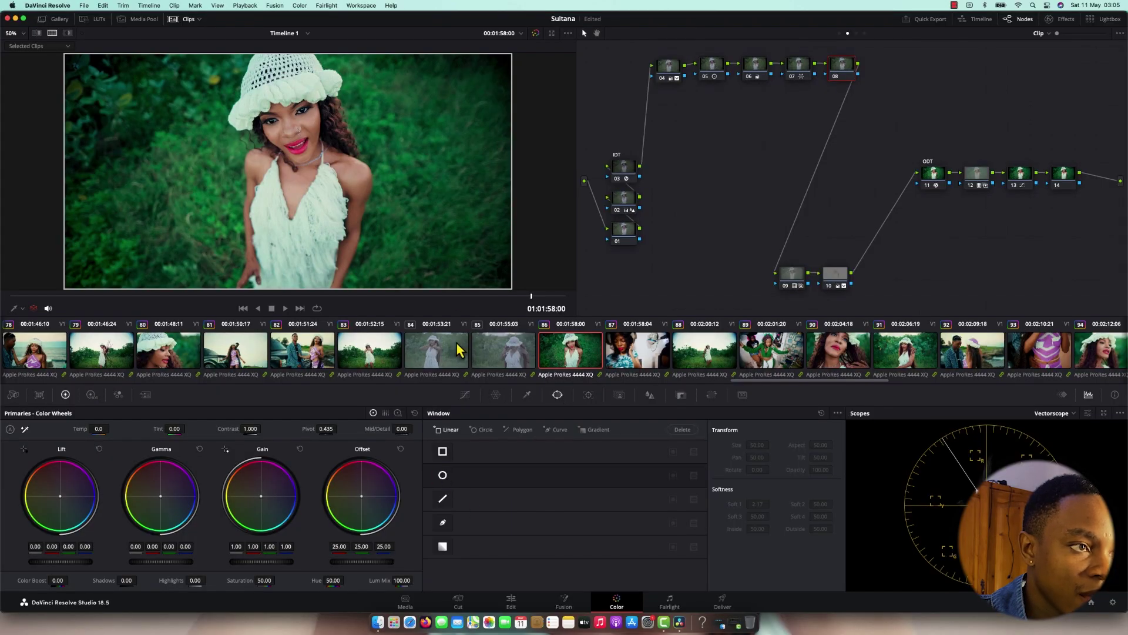
{"action": "left_click", "coordinate": [452, 478]}
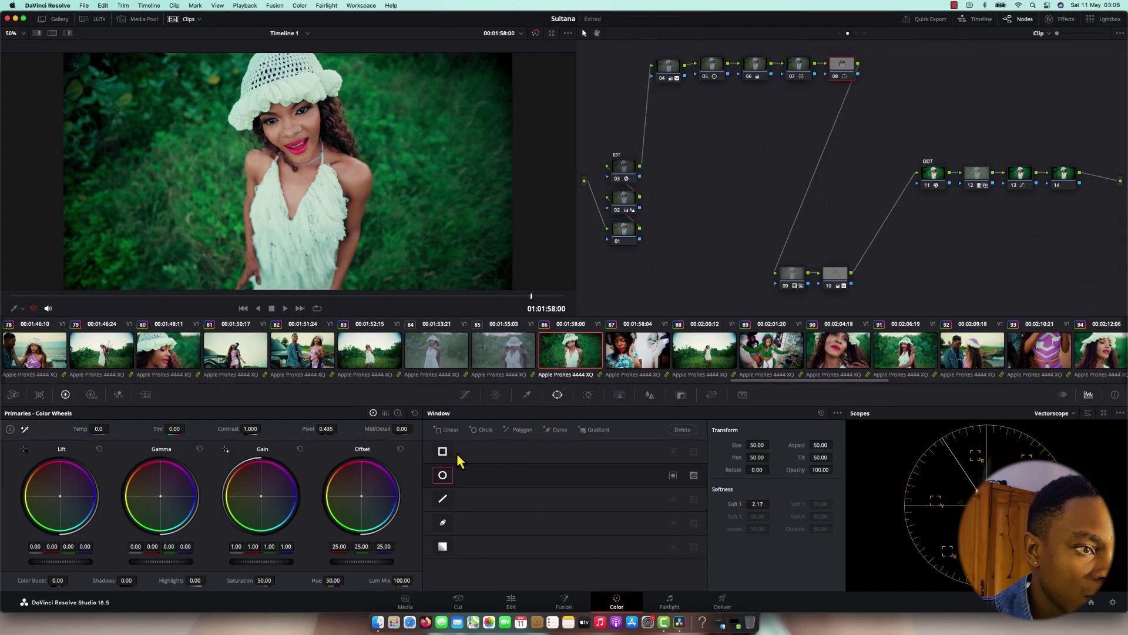
{"action": "left_click", "coordinate": [442, 475]}
{"action": "left_click", "coordinate": [22, 308]}
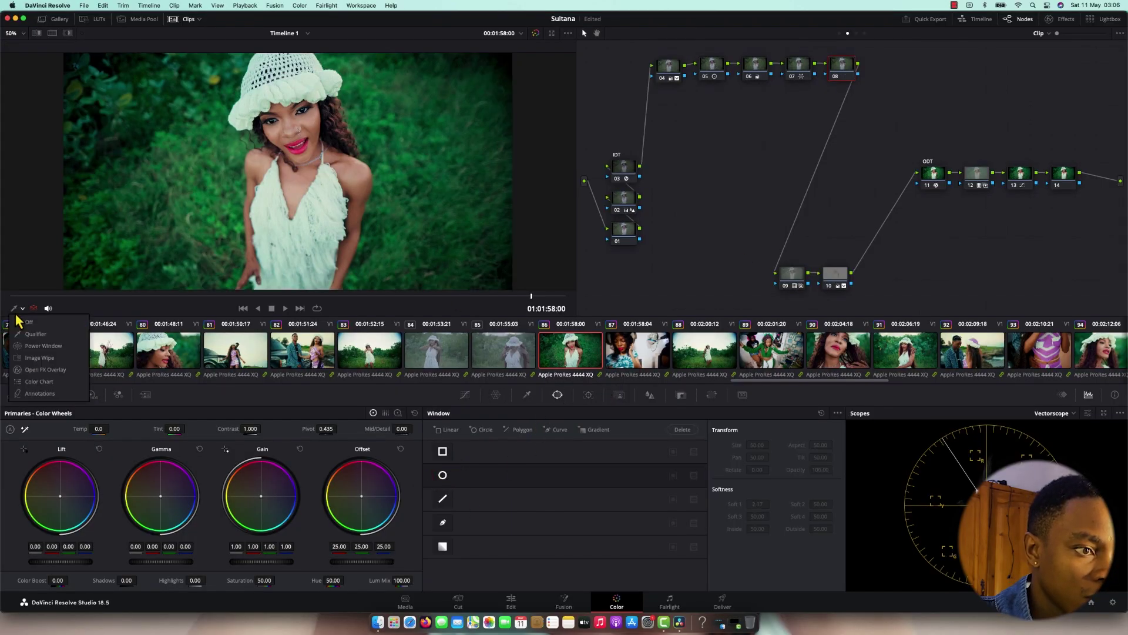
{"action": "left_click", "coordinate": [35, 346]}
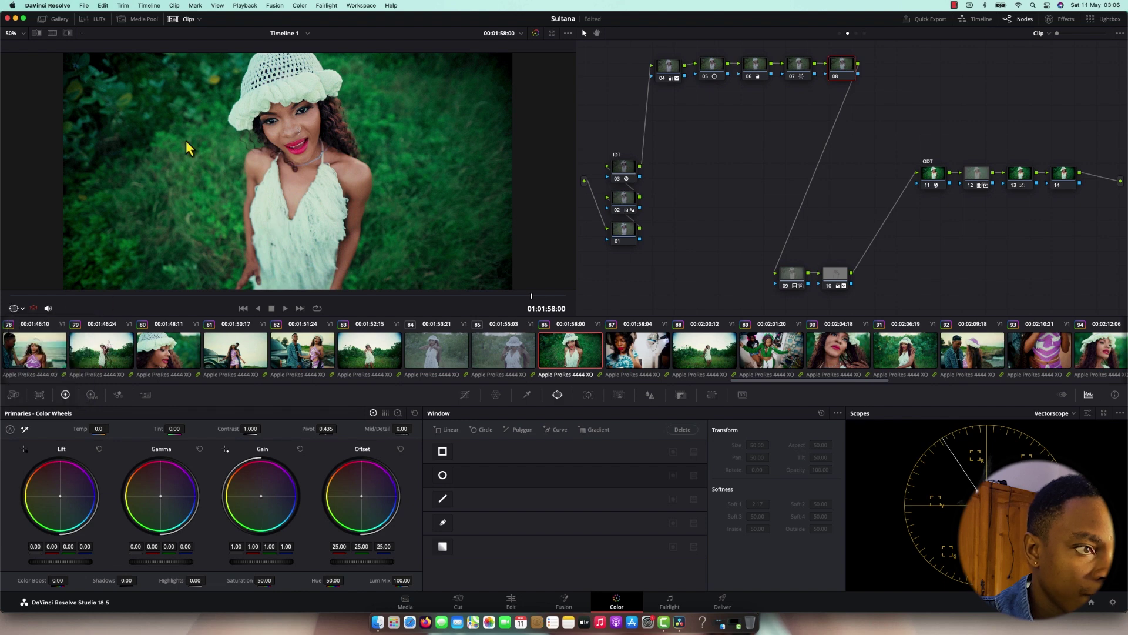
{"action": "left_click", "coordinate": [68, 33]}
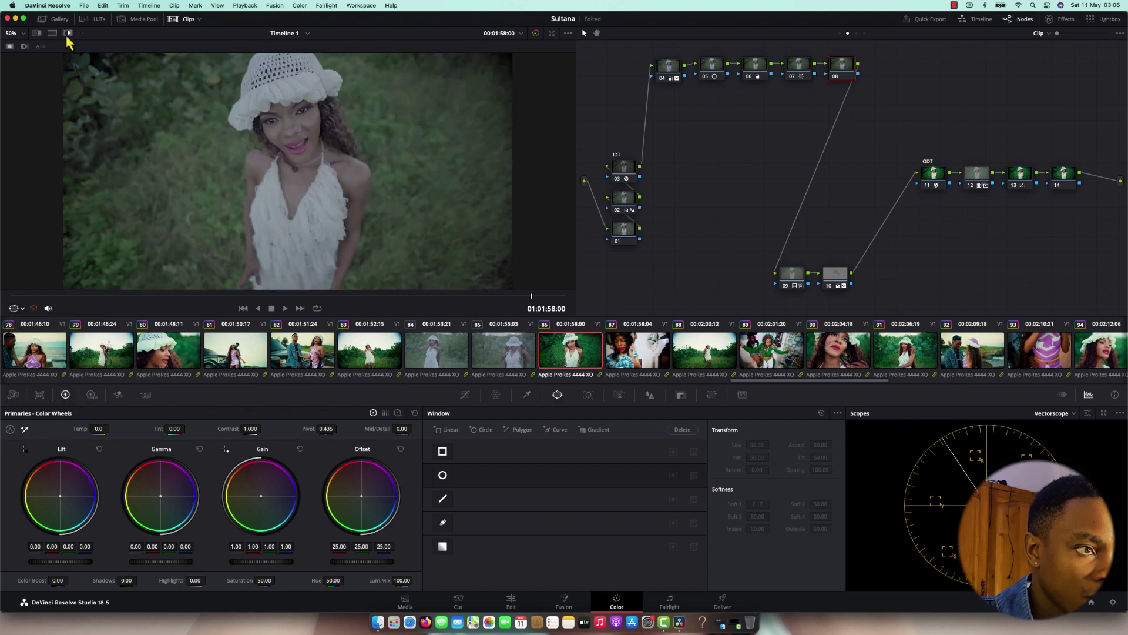
{"action": "left_click", "coordinate": [443, 475]}
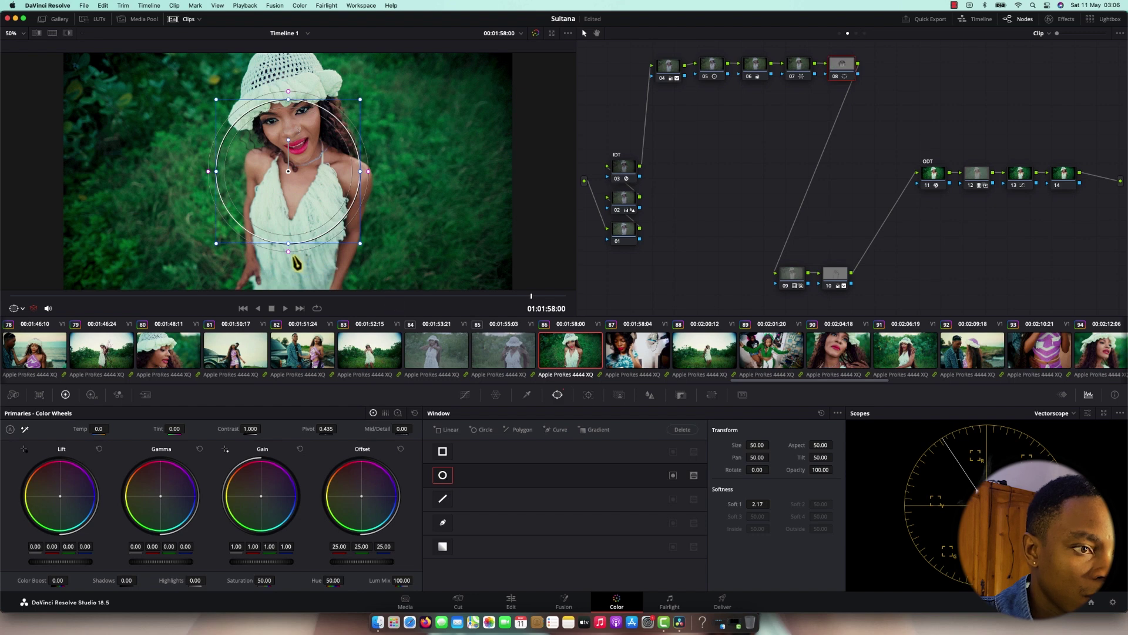
Step: Soften the circular window to Soft 1 8.74, widen it to an Aspect of 52.89 and invert it
{"action": "left_click_drag", "start_coordinate": [297, 262], "coordinate": [373, 255]}
{"action": "scroll", "coordinate": [383, 250], "scroll_direction": "down", "scroll_amount": 2}
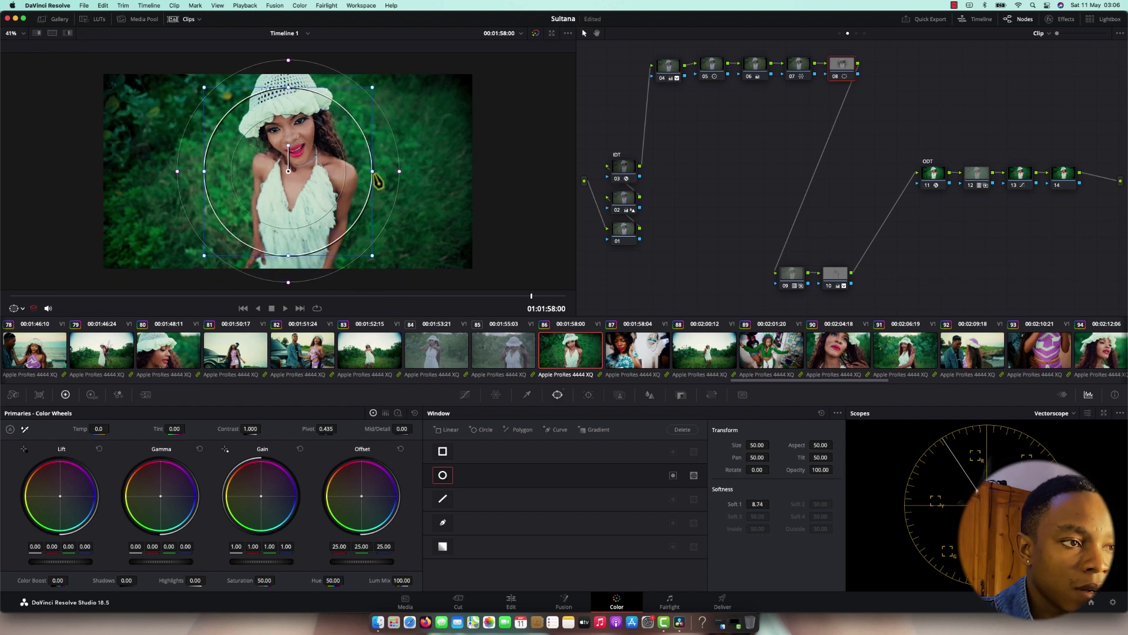
{"action": "left_click_drag", "start_coordinate": [381, 171], "coordinate": [386, 172]}
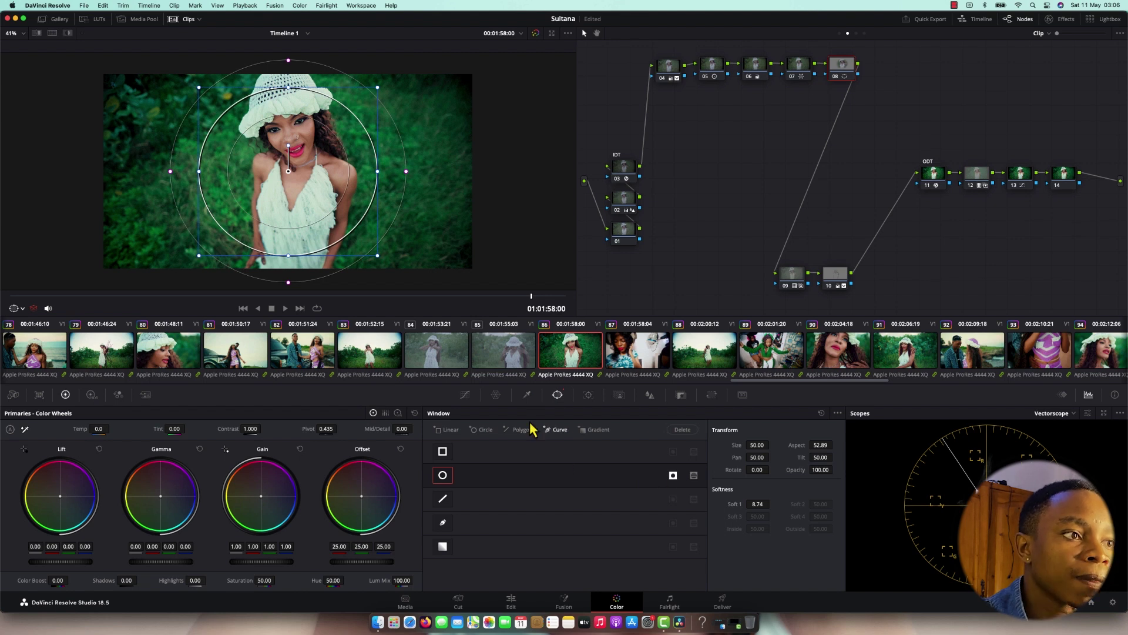
Step: Add a control point in the upper part of node 08's custom curve and pull it slightly down to darken the area outside the window
{"action": "left_click", "coordinate": [465, 394]}
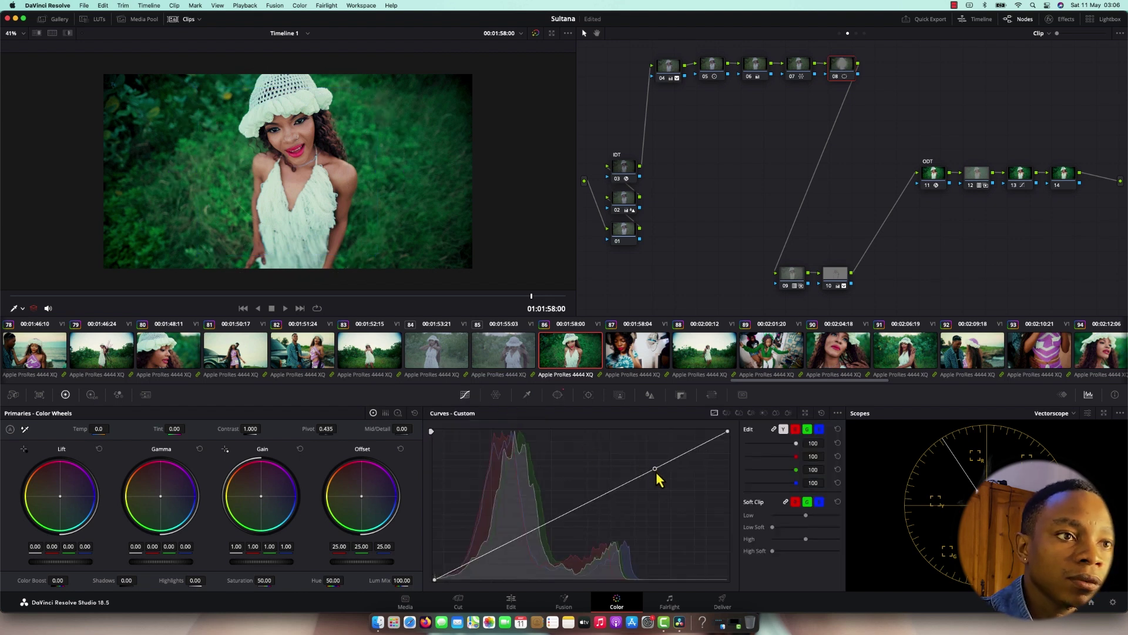
{"action": "left_click_drag", "start_coordinate": [655, 469], "coordinate": [657, 474]}
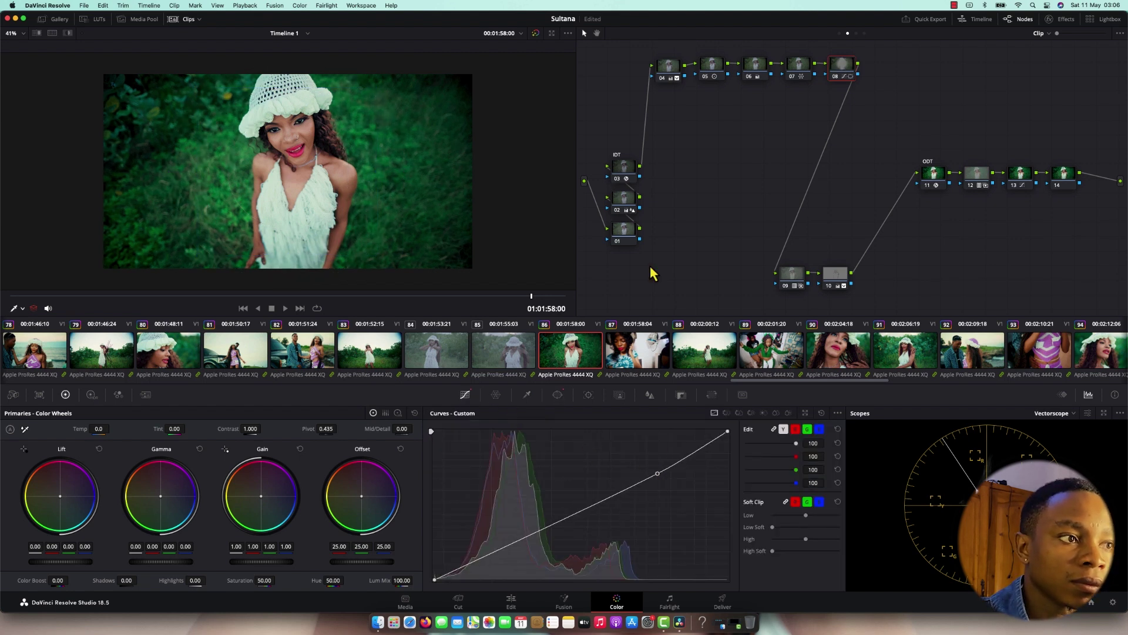